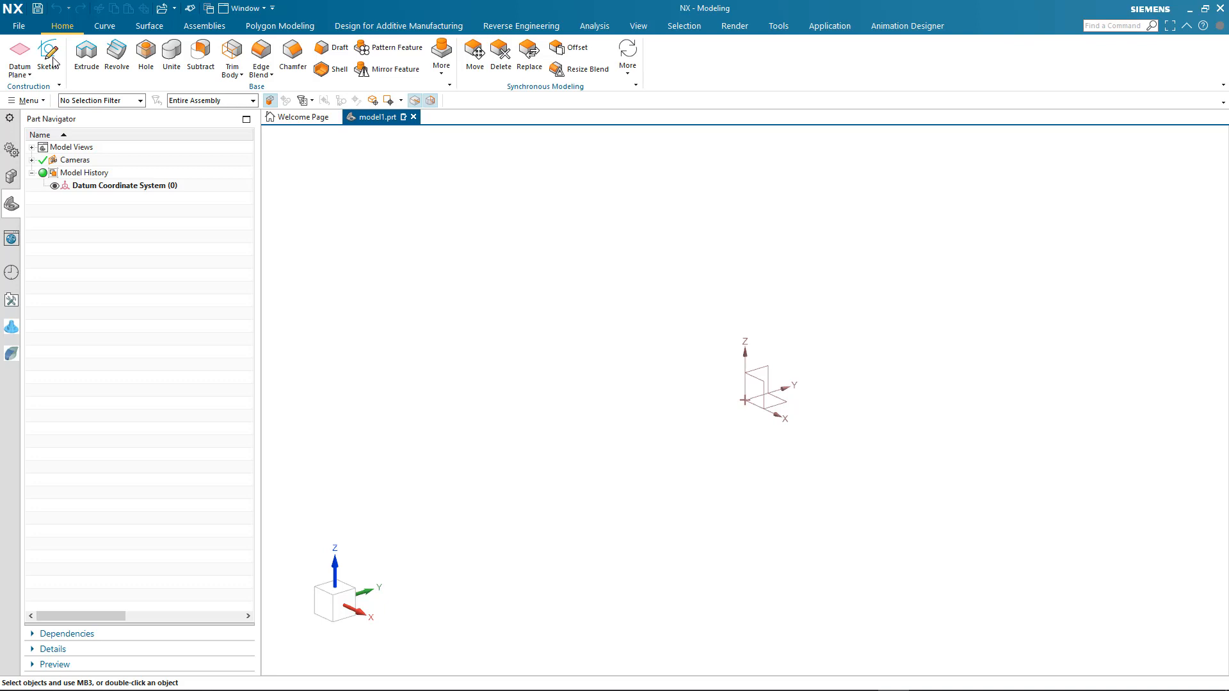
Start a sketch on the XY plane and draw the left side and about 440-wide lower flange of an I-shaped profile.
left_click(52, 61)
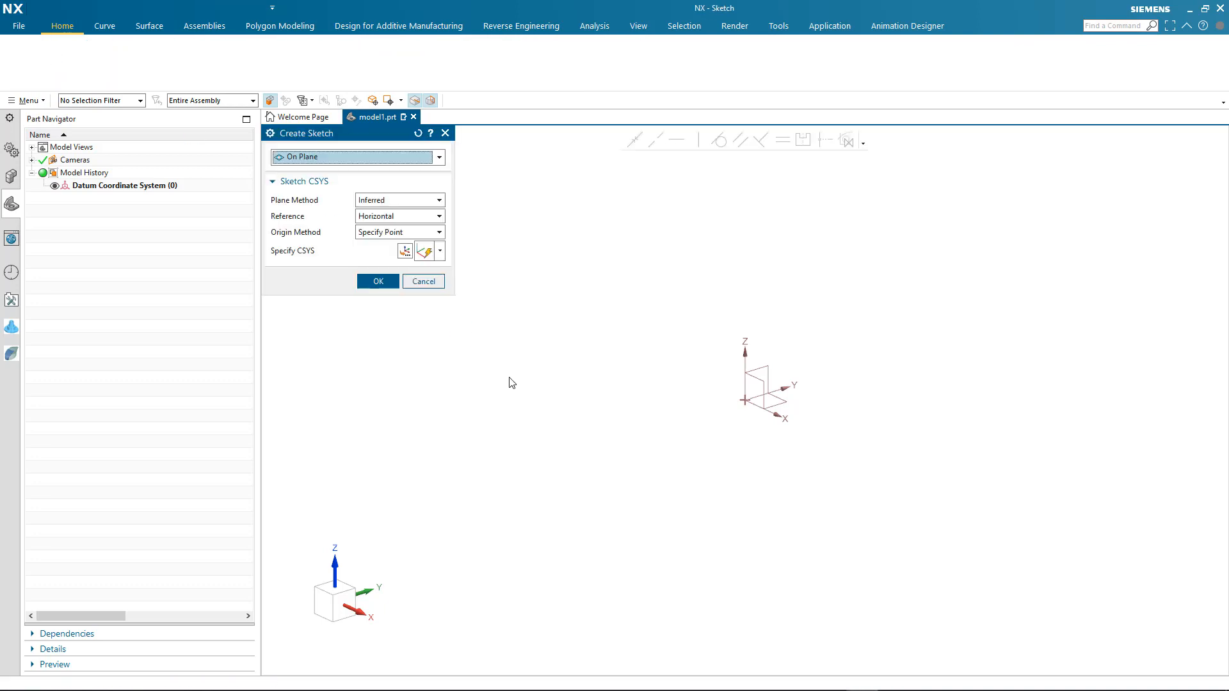
middle_click(535, 377)
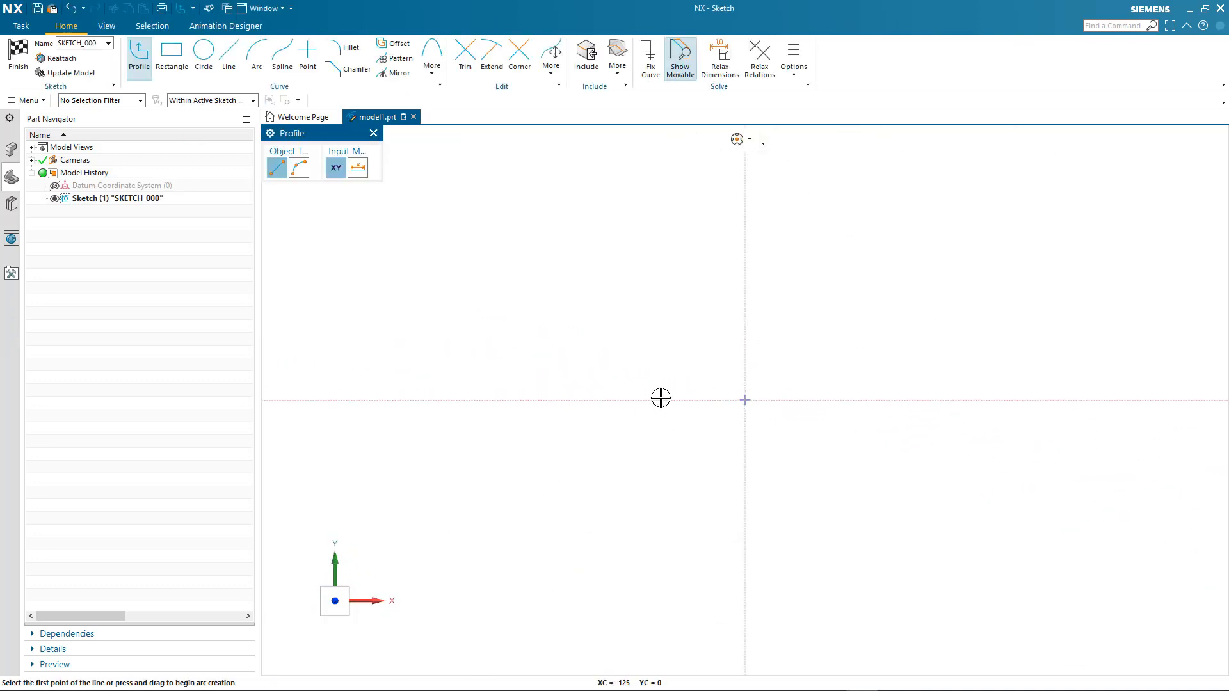
left_click(652, 380)
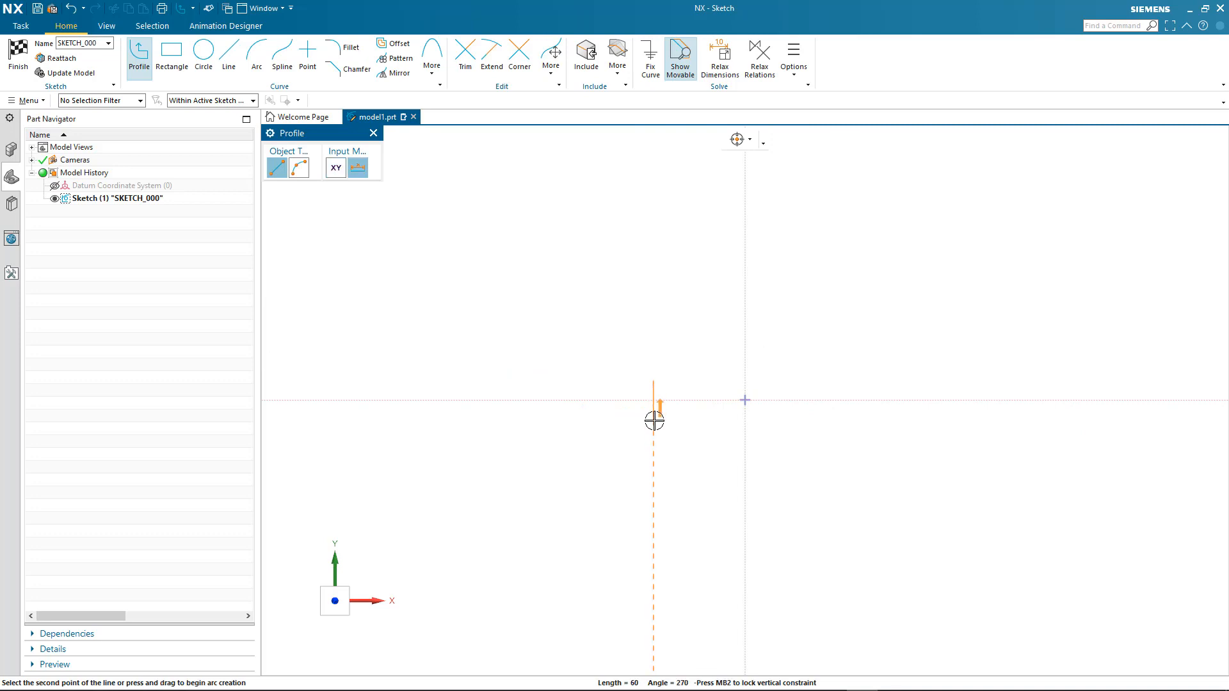
left_click(653, 420)
left_click(713, 420)
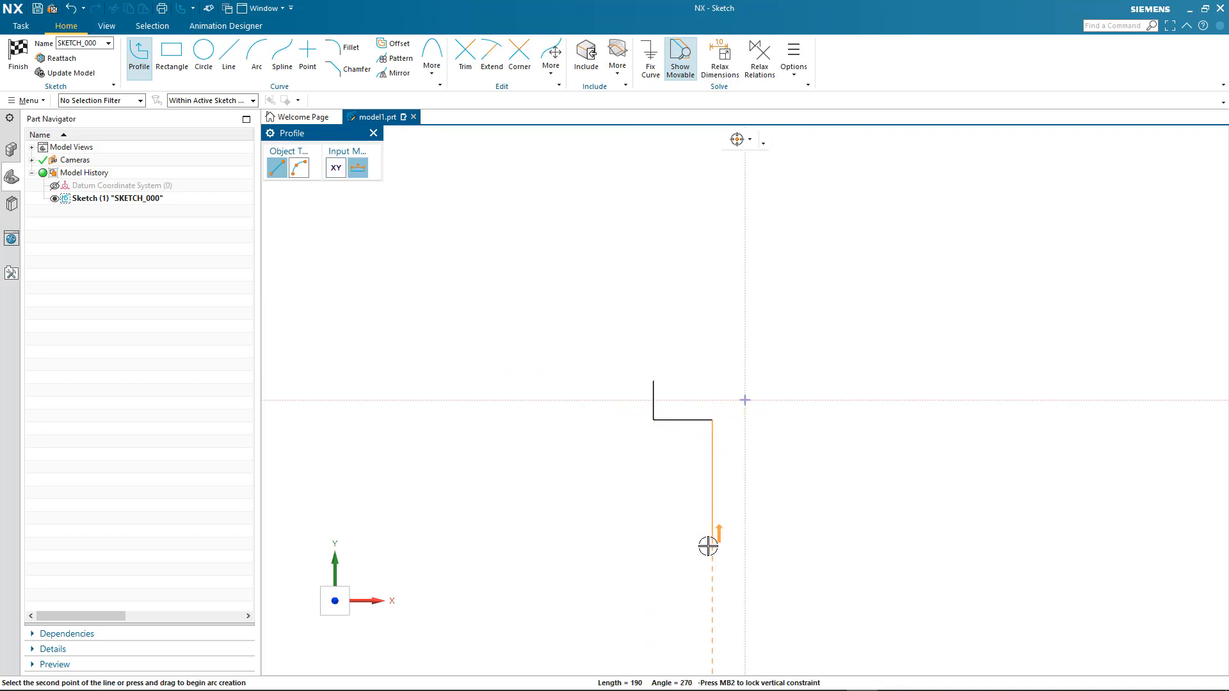
left_click(712, 547)
left_click(607, 547)
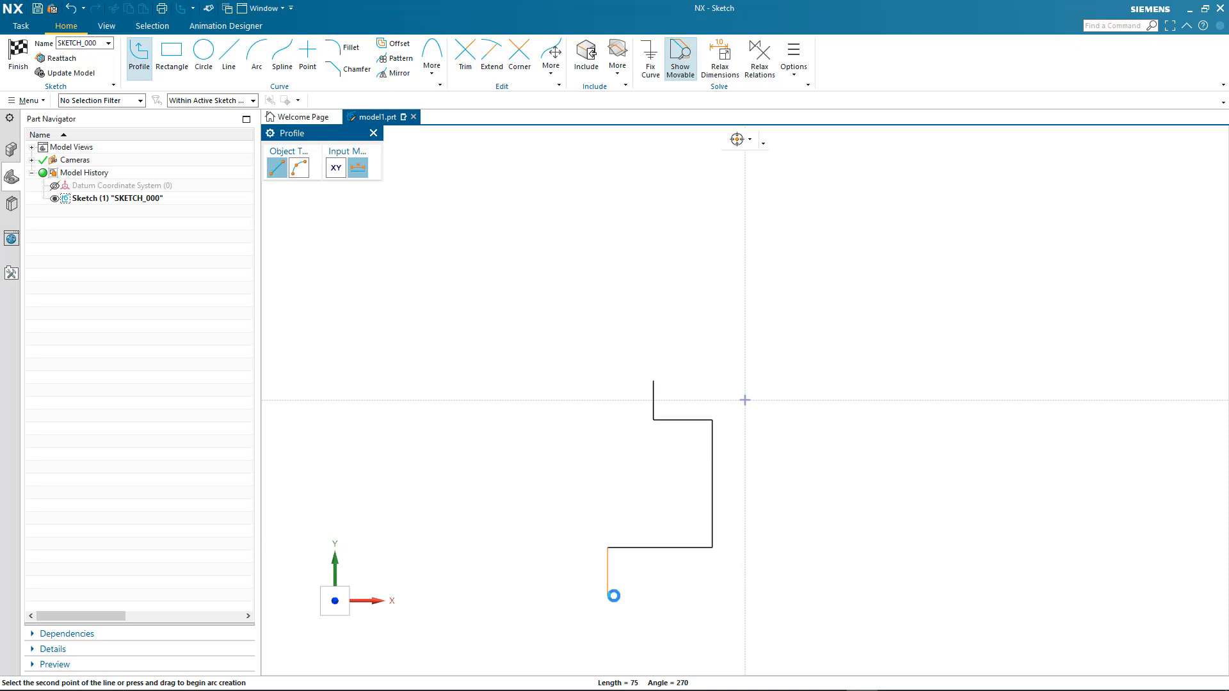
left_click(608, 596)
left_click(896, 595)
left_click(896, 547)
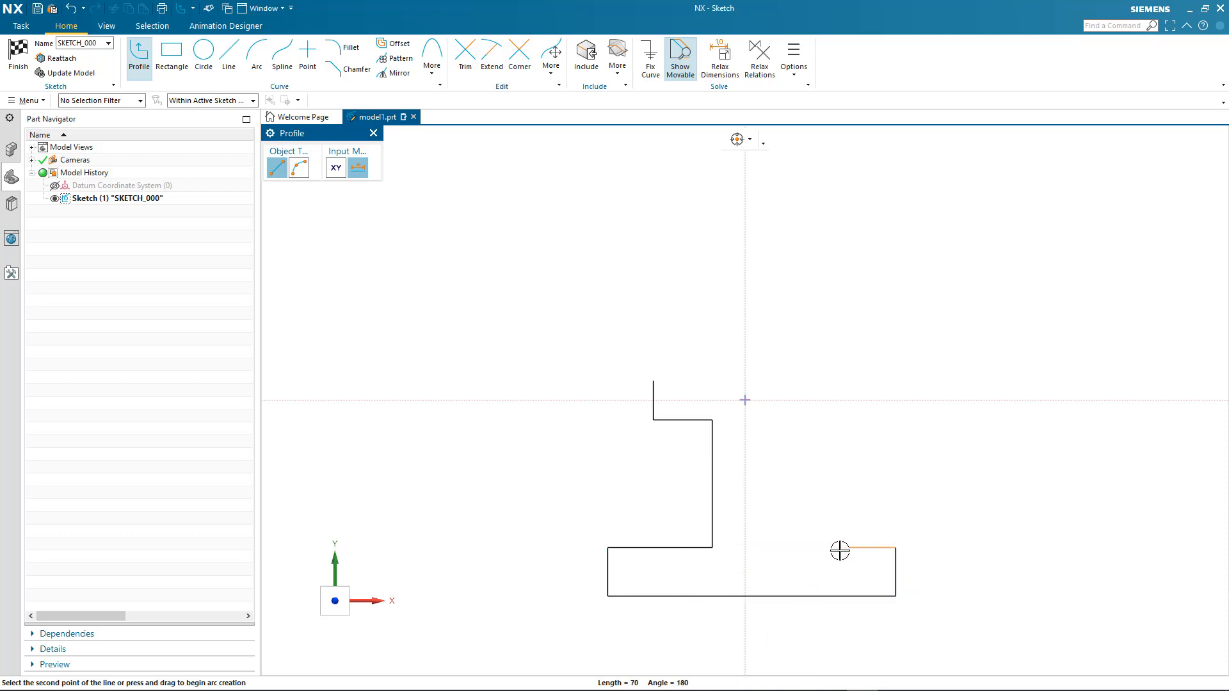
Complete the I-shaped profile with the web's right side and a closed upper flange whose right end aligns with the lower flange.
left_click(803, 548)
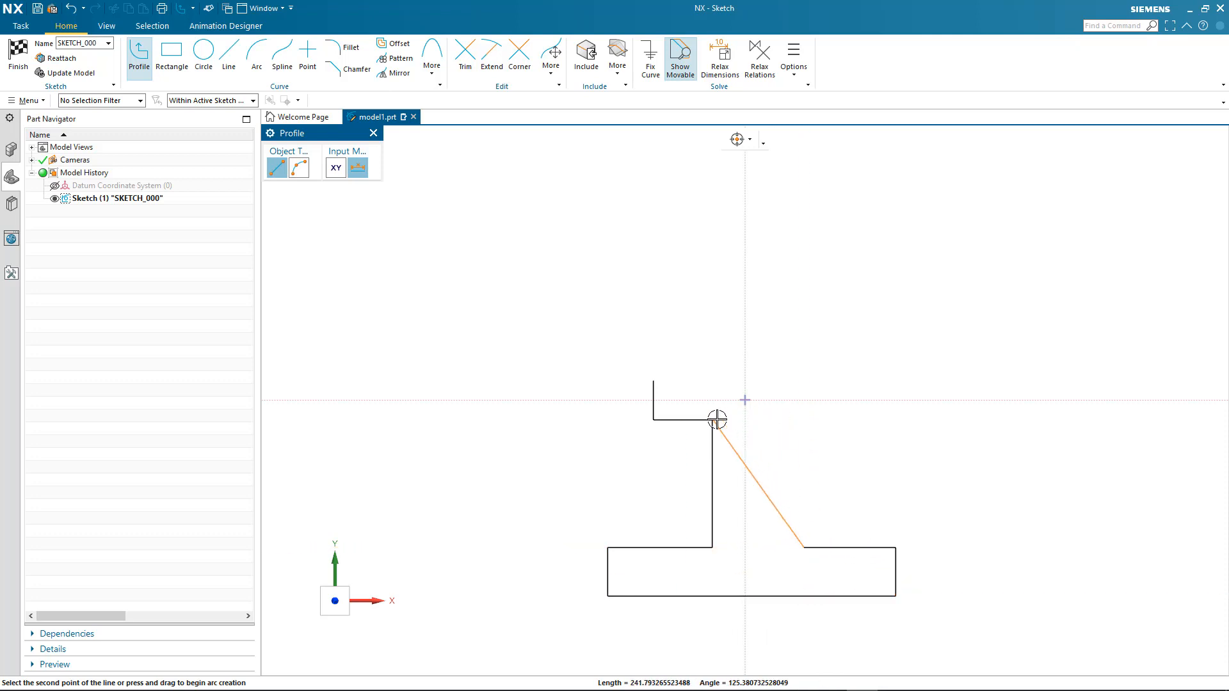
left_click(804, 420)
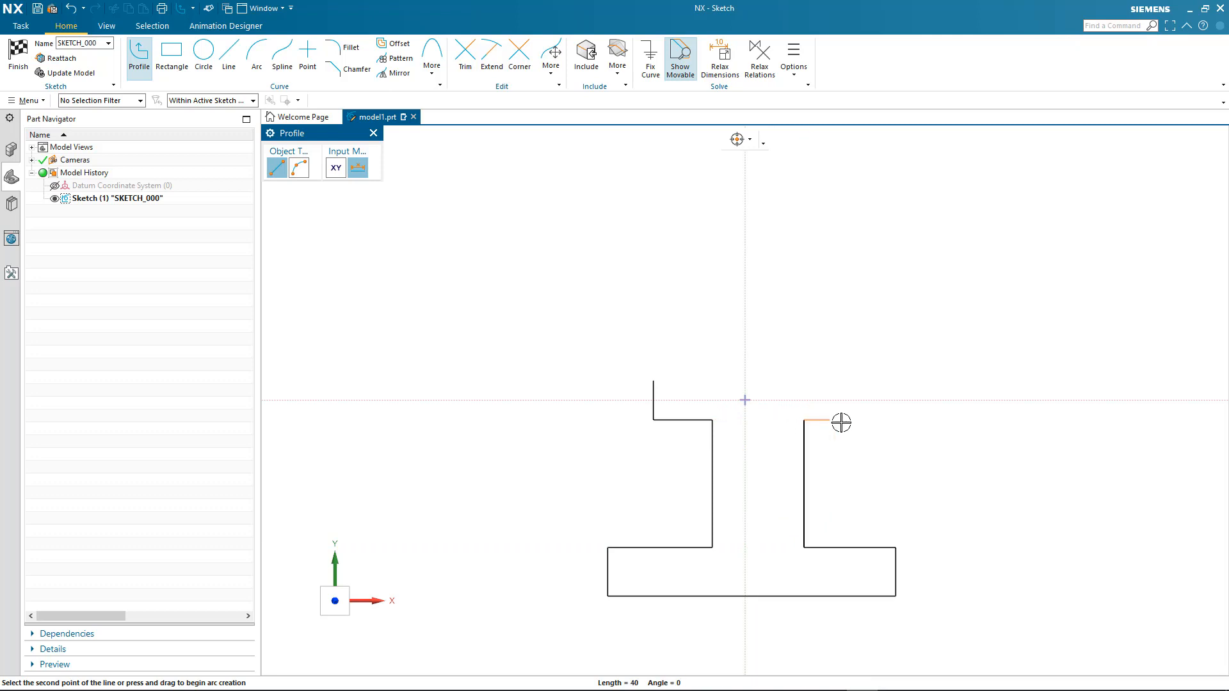
left_click(895, 420)
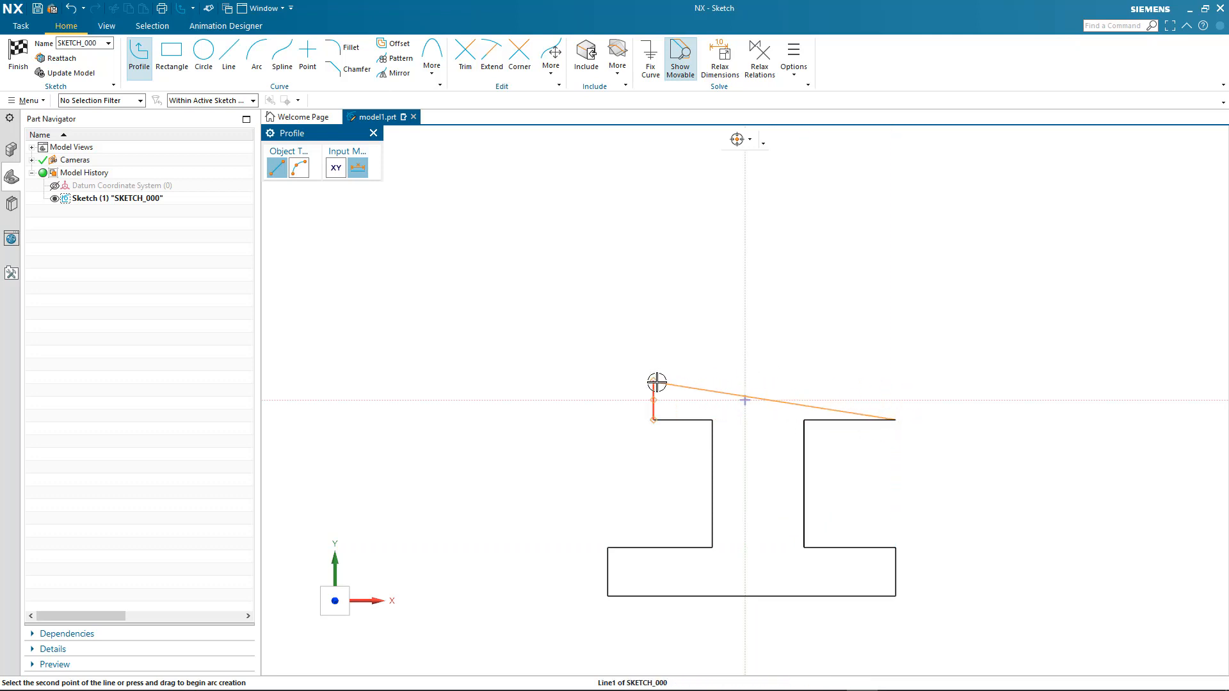
left_click(896, 381)
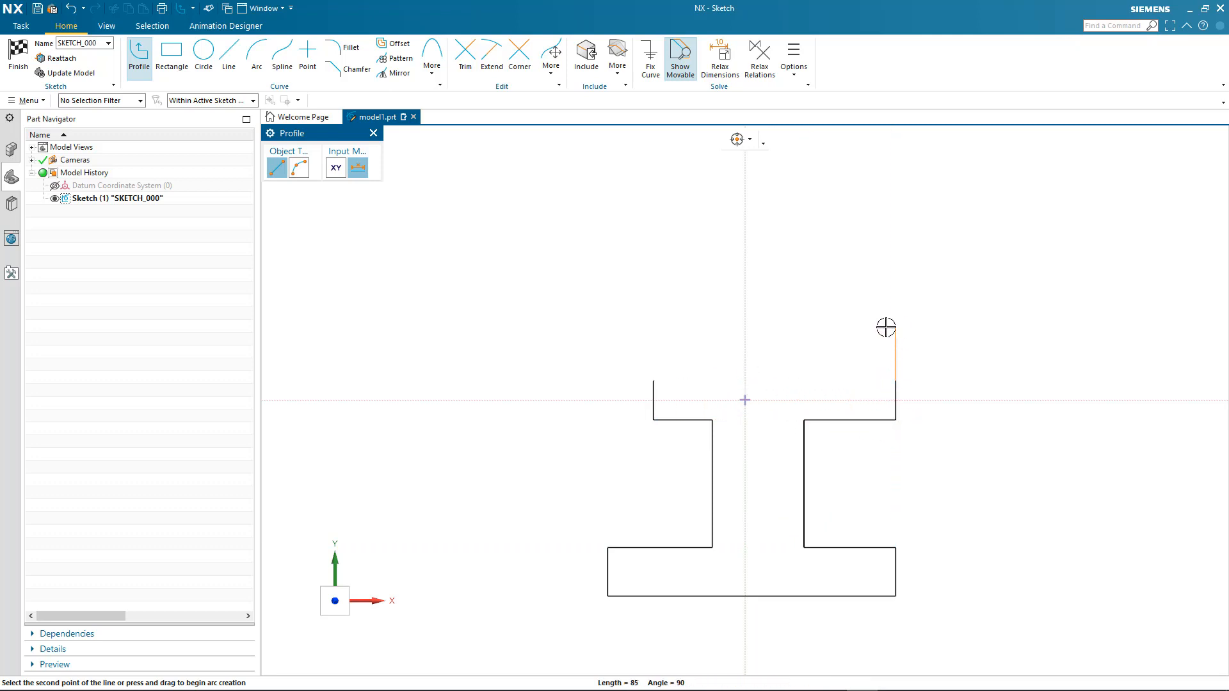
left_click(654, 381)
key("Escape")
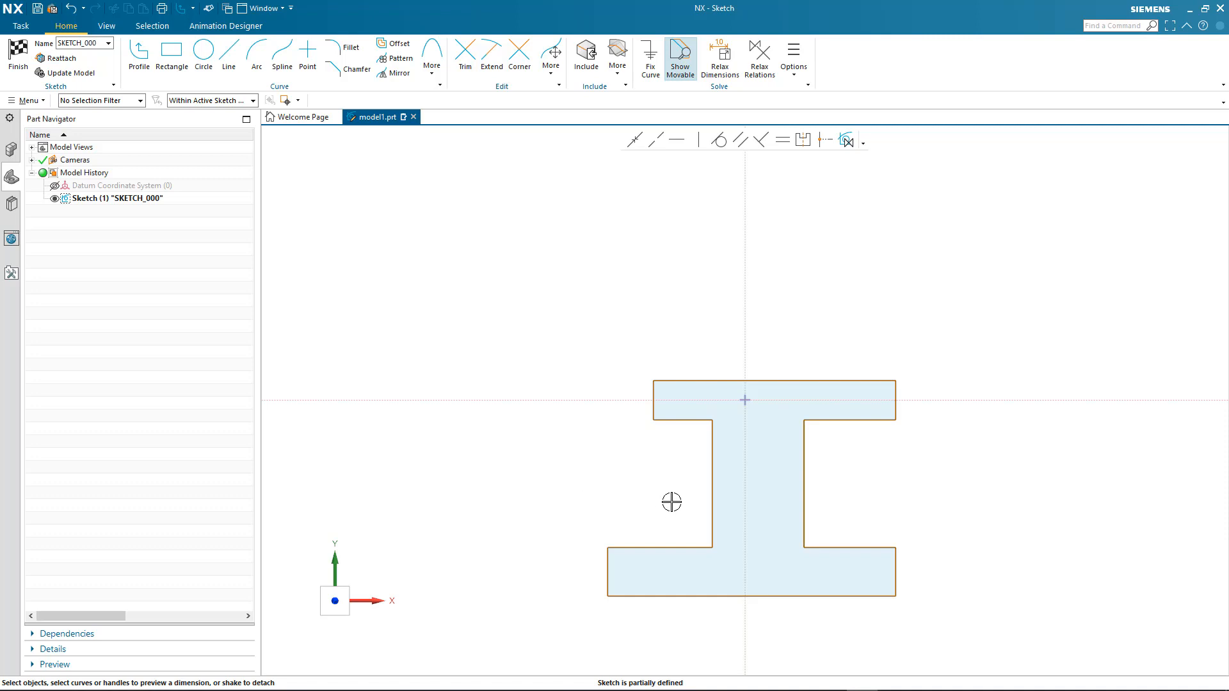
Move the web's left edge slightly outward and dimension the base line as 450, scaling the entire sketch.
mouse_move(713, 487)
left_mouse_down()
mouse_move(685, 491)
mouse_move(709, 489)
left_mouse_up()
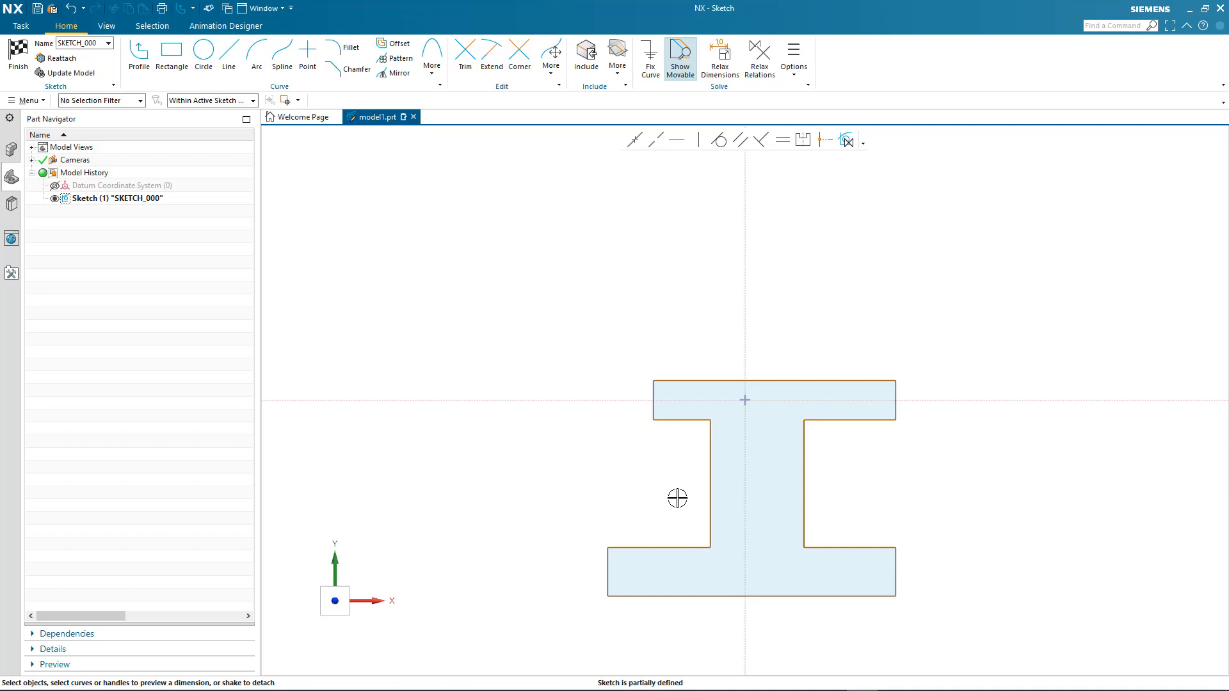
left_click(628, 596)
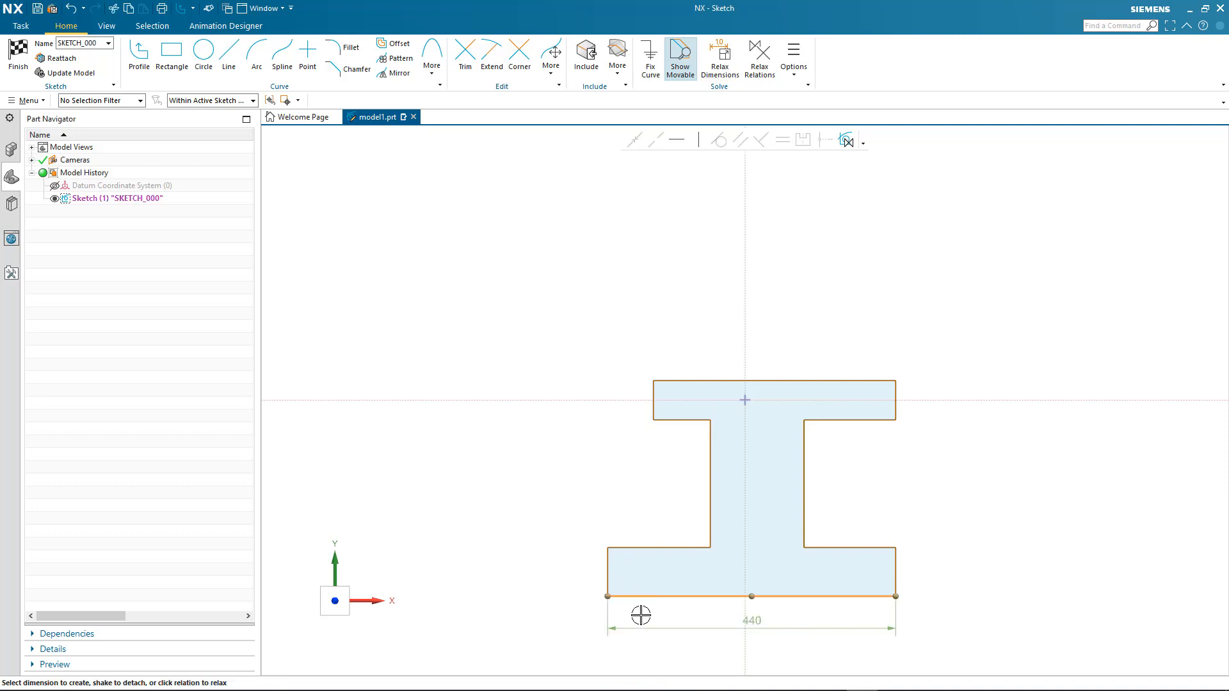
left_click(754, 622)
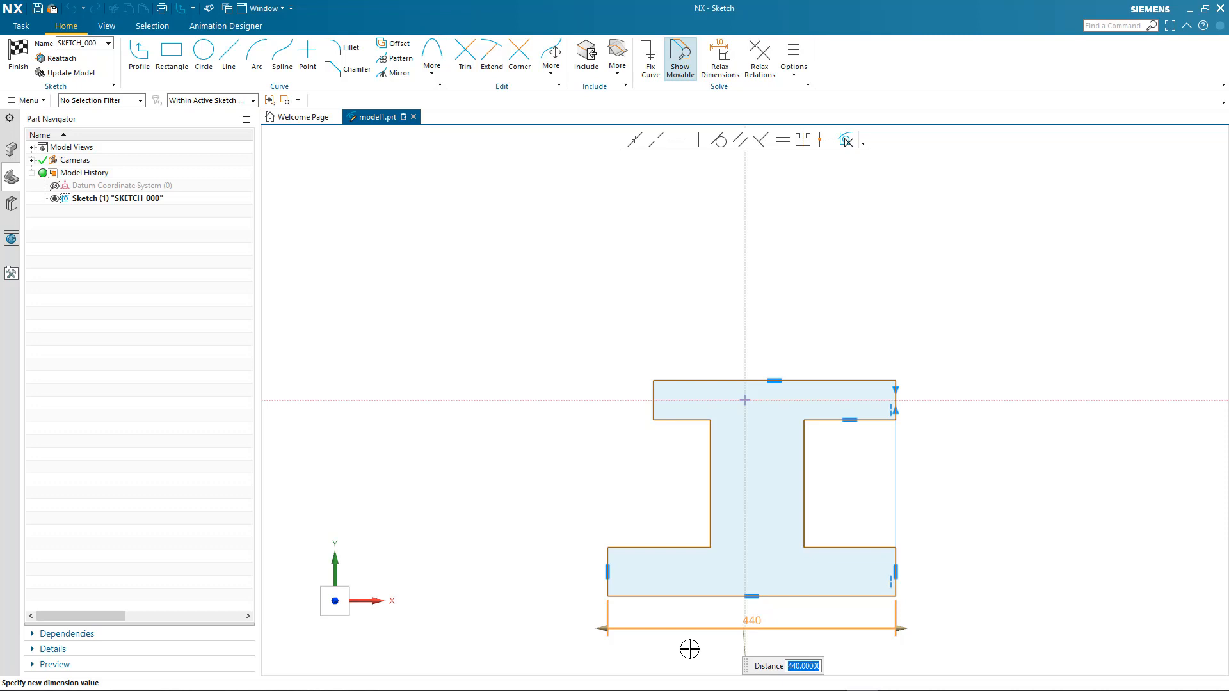
type("450")
key("Return")
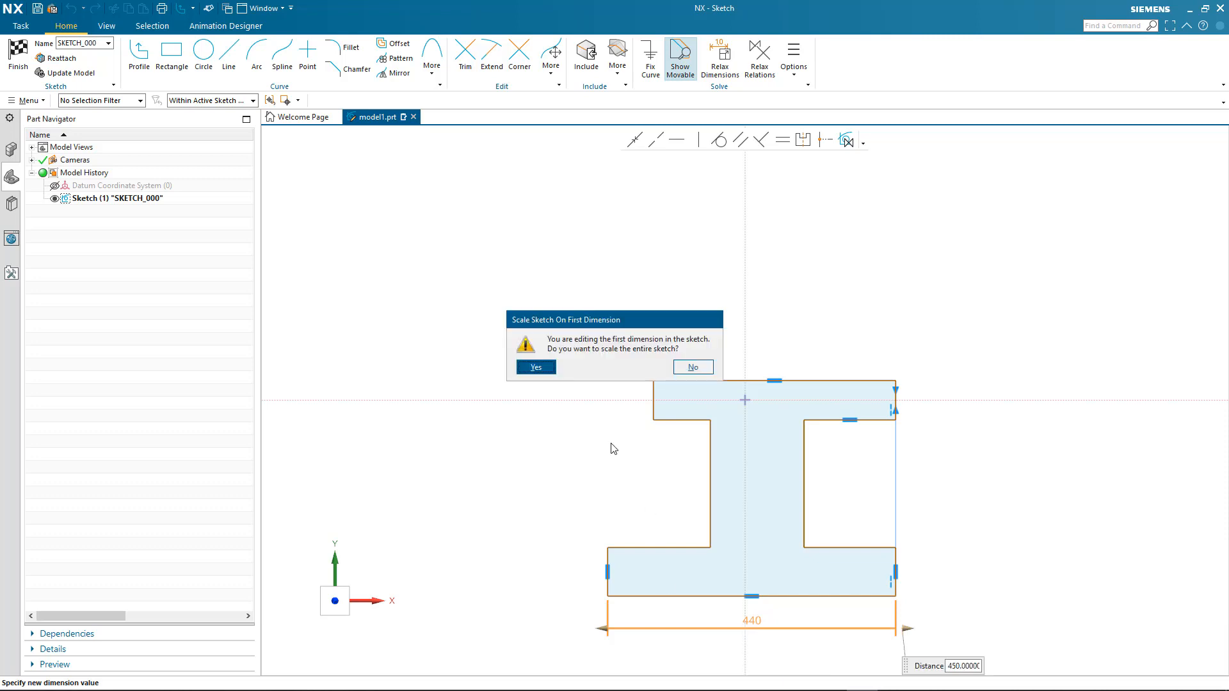
left_click(536, 368)
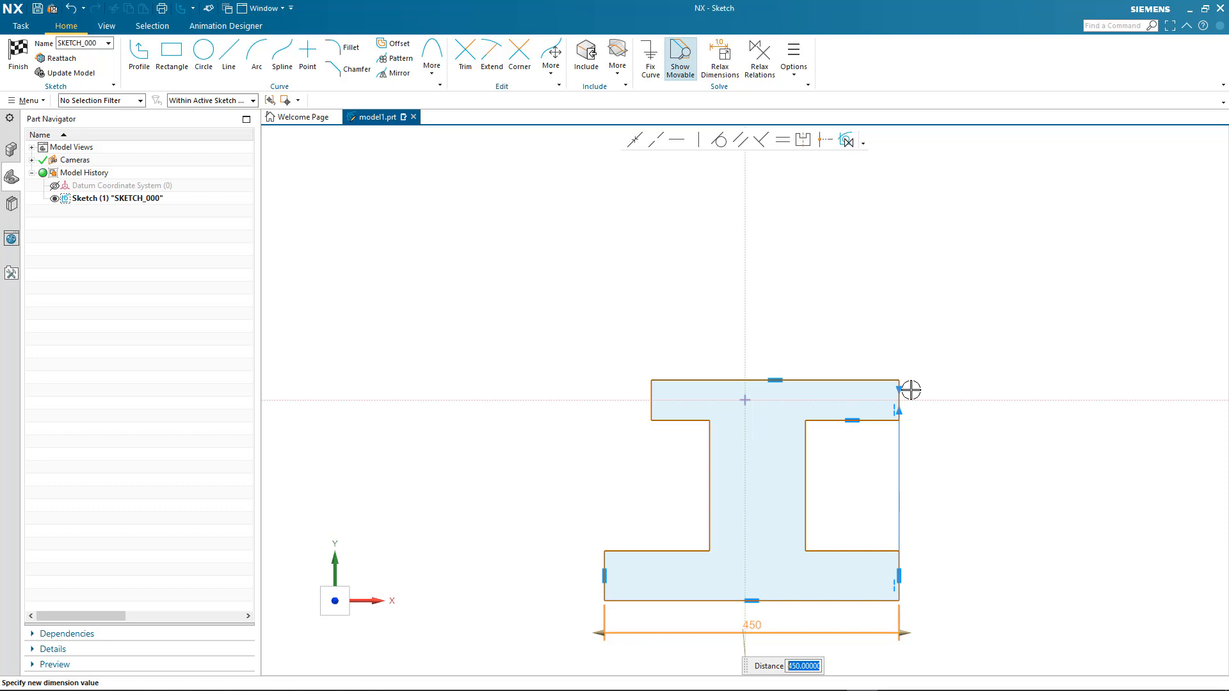
left_click(527, 509)
Stretch the upper flange slightly in height by its top edge and dimension its width as 380.
mouse_move(672, 383)
left_mouse_down()
mouse_move(672, 353)
mouse_move(672, 375)
left_mouse_up()
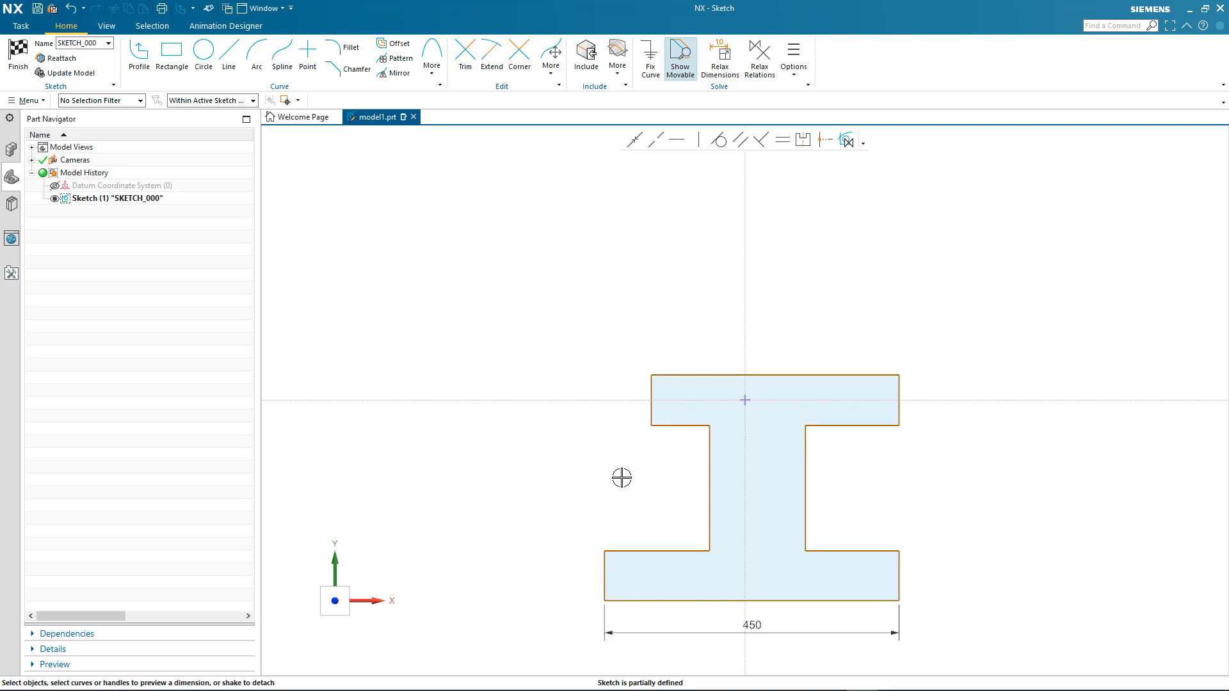
left_click(709, 376)
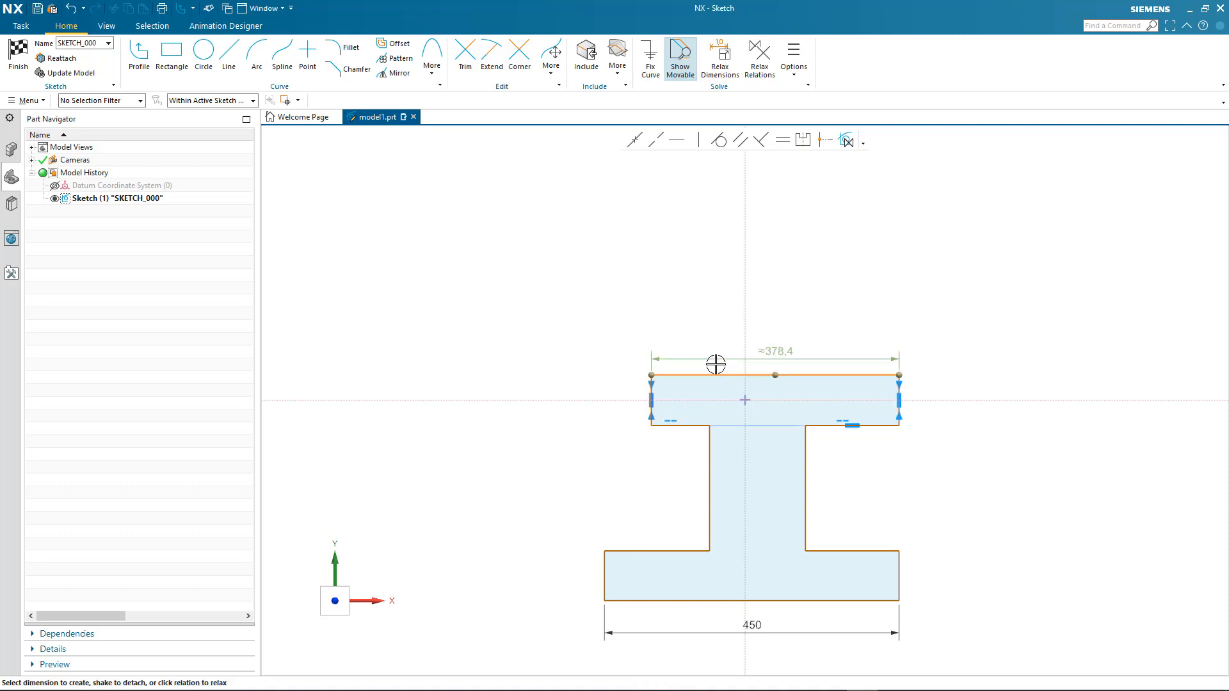
left_click(777, 345)
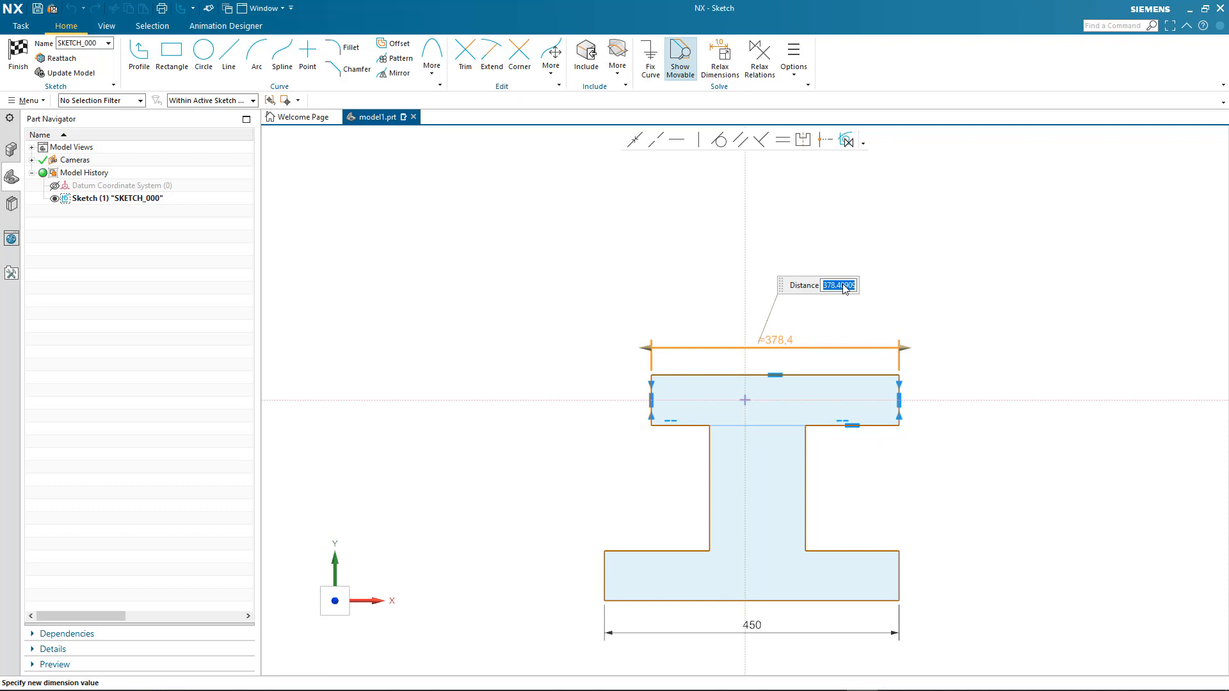
type("380")
key("Return")
left_click(905, 478)
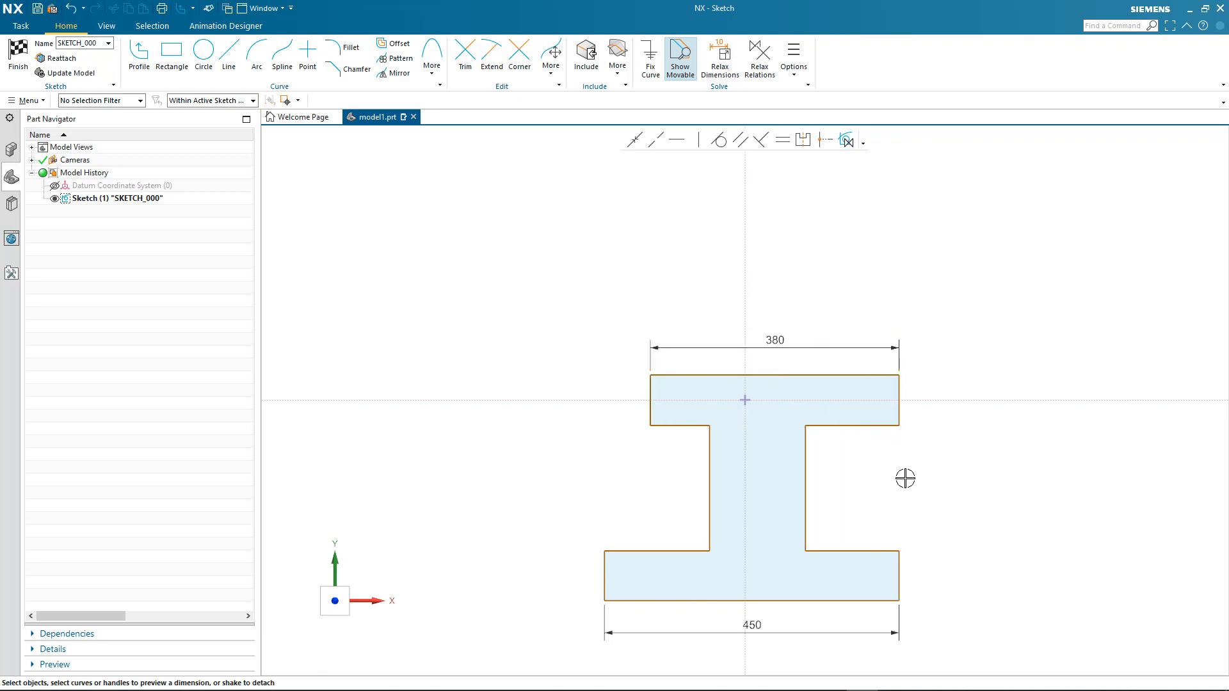
Stretch the base dimension from its right end to 525, relaxing the alignment with the upper flange's right edge.
double_click(906, 639)
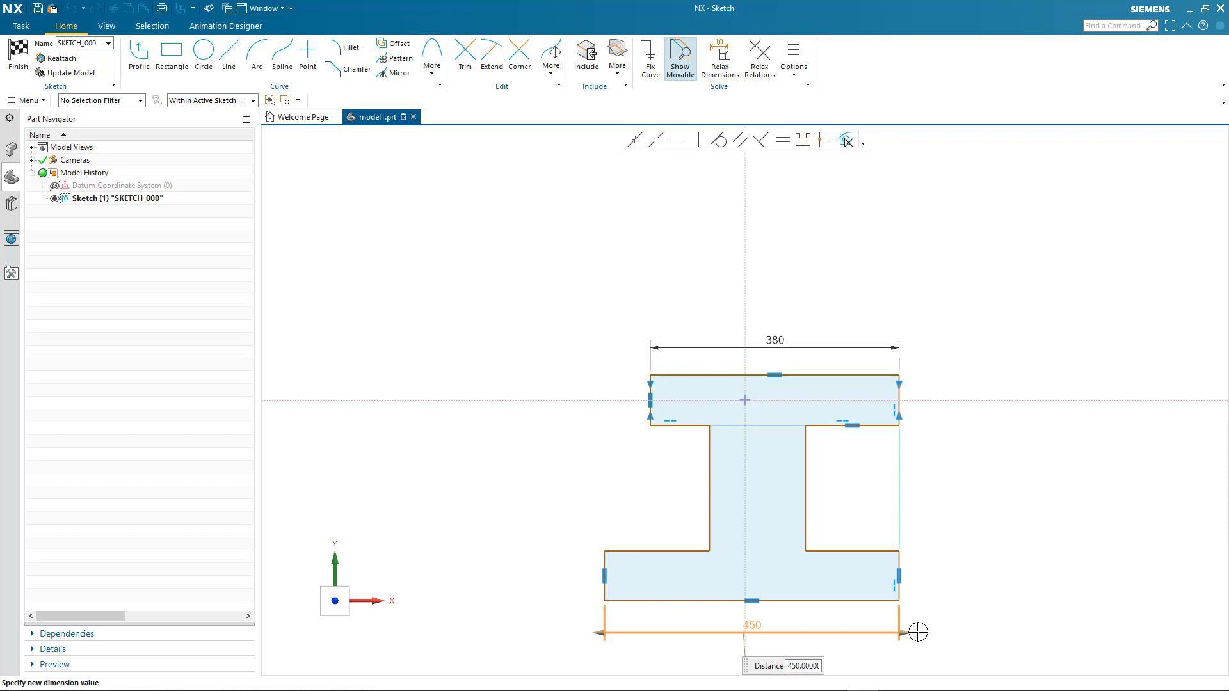
mouse_move(917, 632)
left_mouse_down()
mouse_move(933, 632)
mouse_move(908, 634)
left_mouse_up()
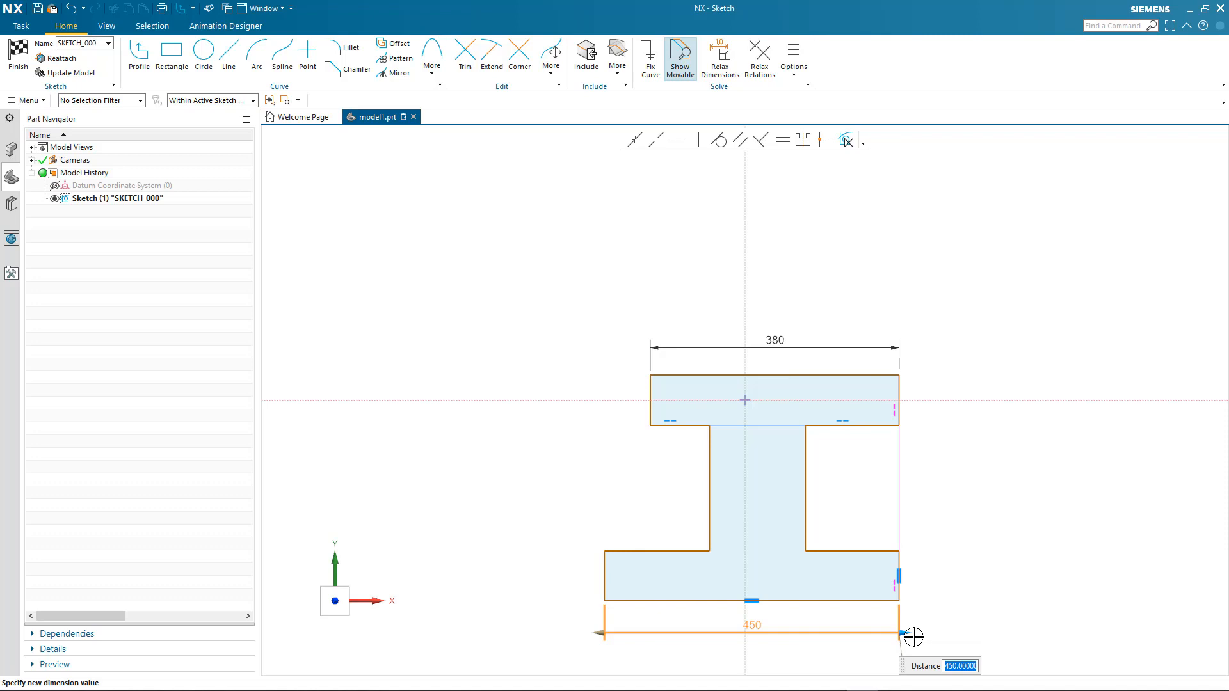
left_click_drag(911, 635, 962, 634)
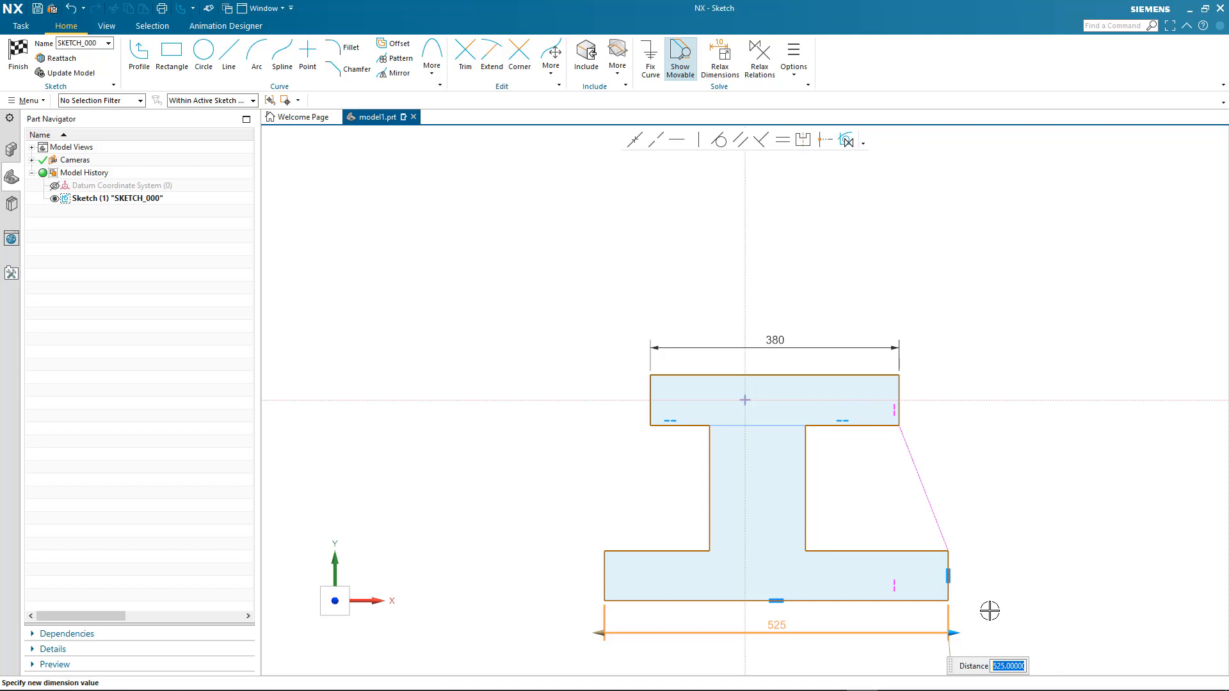
key("Return")
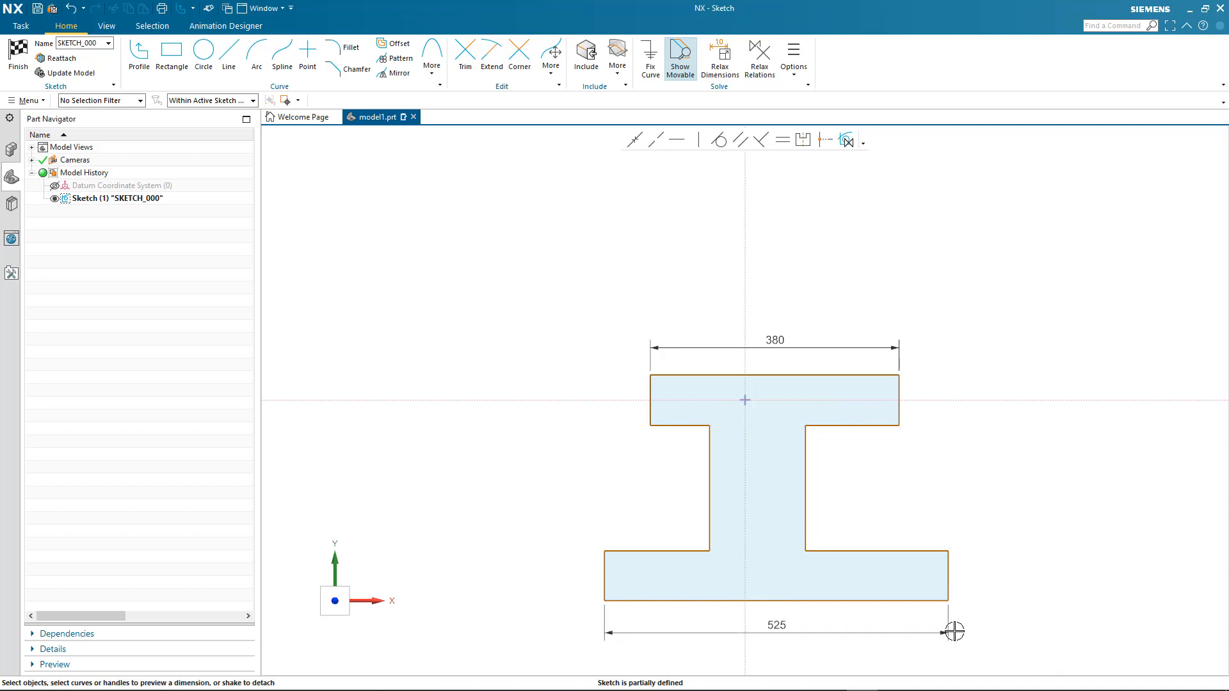
Relax the base's left-edge vertical relation to stretch its dimension leftward to 575, and move the 380 dimension below the upper flange.
left_click(604, 631)
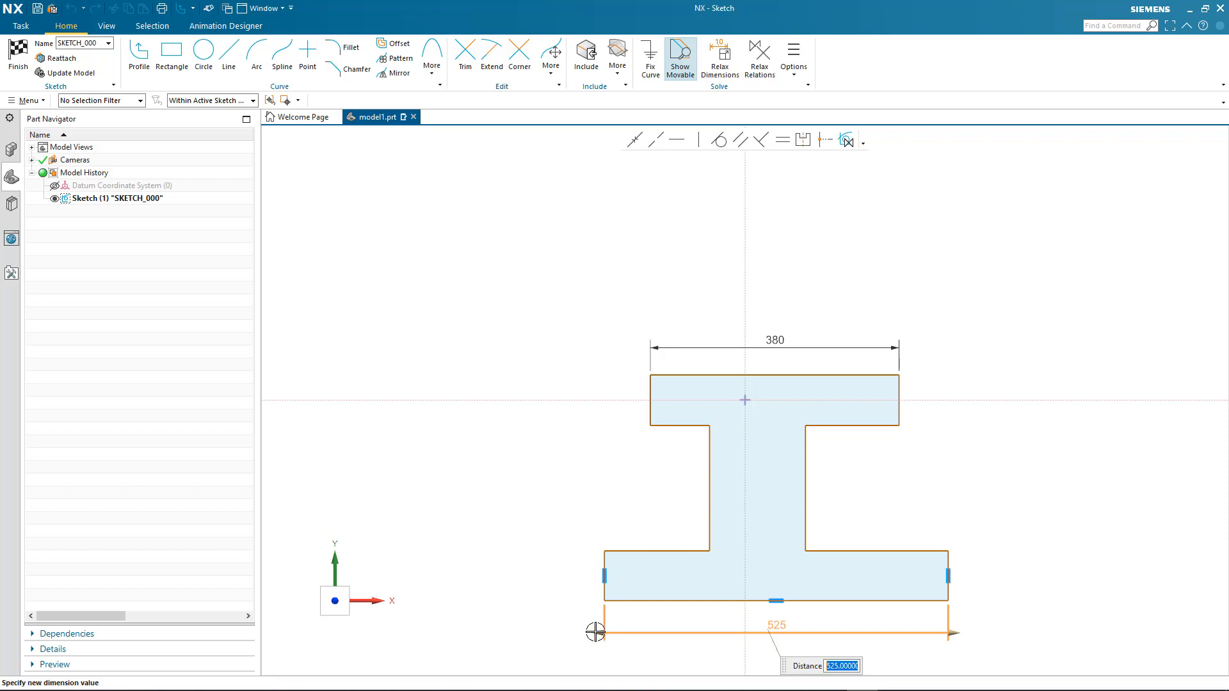
left_click(606, 576)
left_click_drag(590, 632, 567, 633)
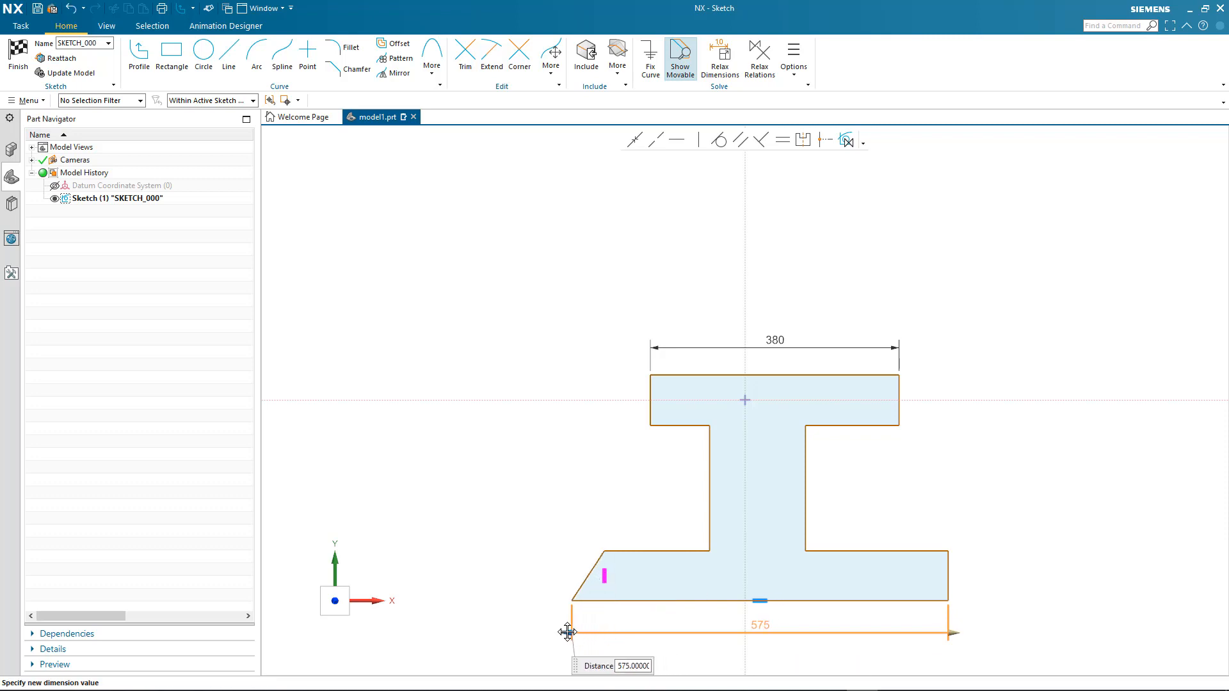
left_click(516, 616)
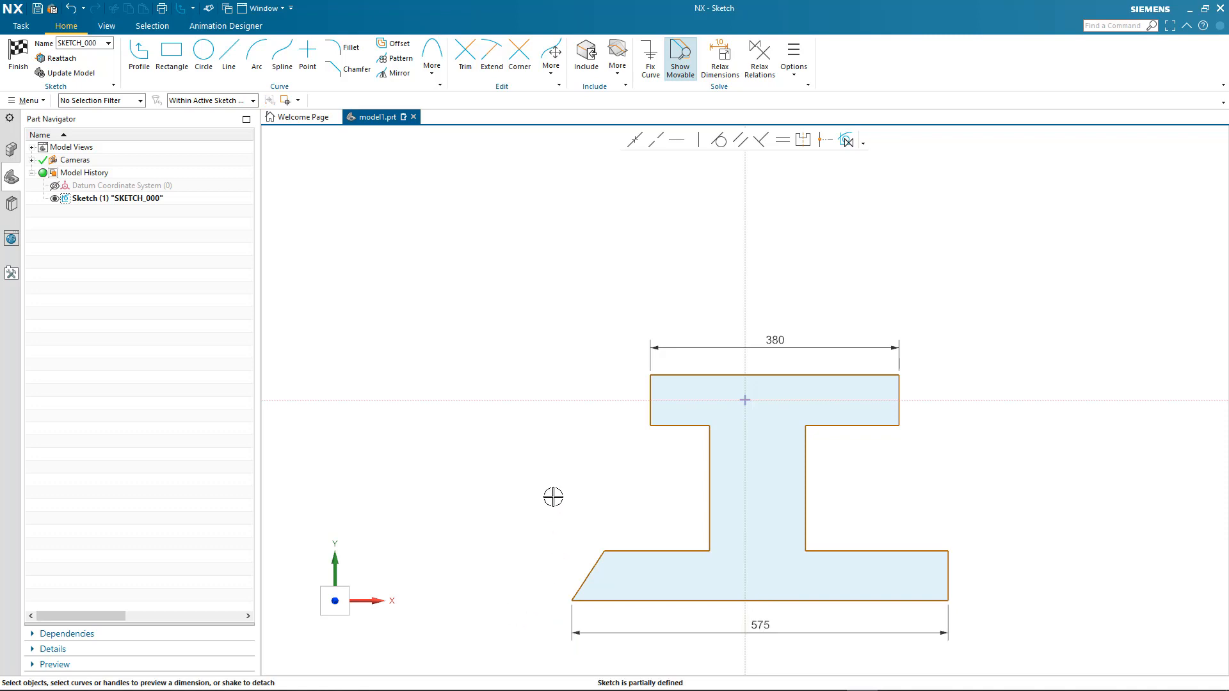
left_click_drag(784, 353, 800, 475)
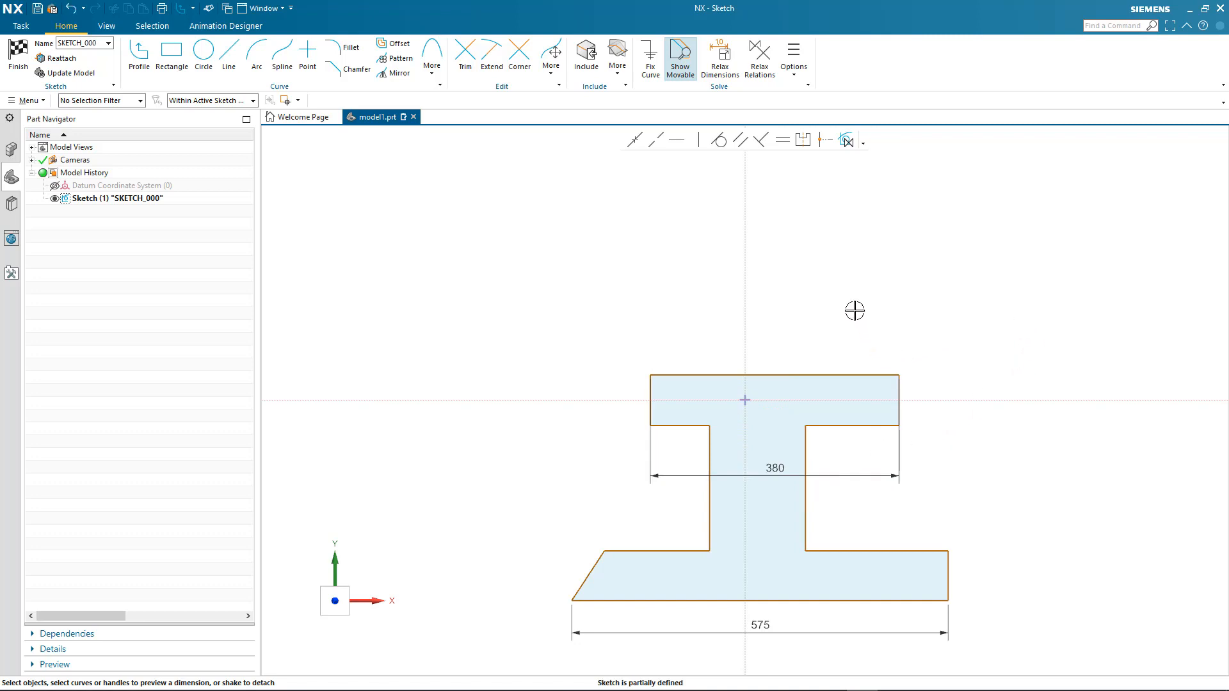
Draw two concentric circles on the vertical axis above the profile, centred at Y 530, the outer one about 176.5 in diameter.
scroll(855, 310, "down", 1)
scroll(855, 310, "down", 1)
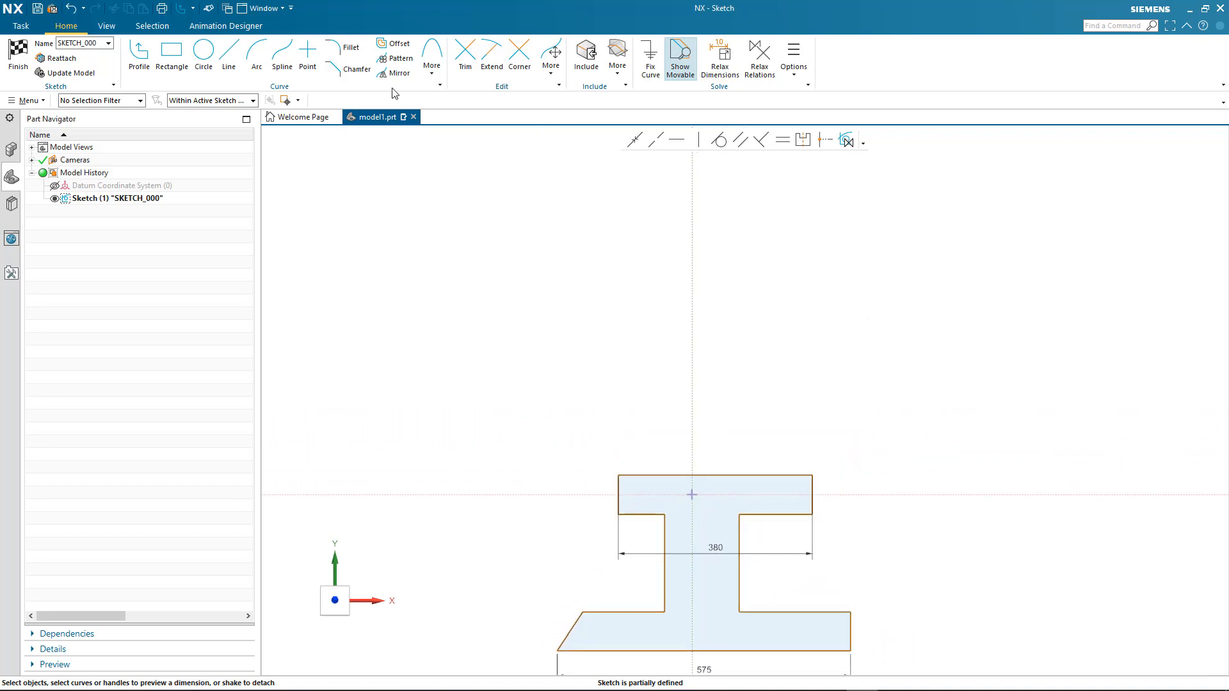
left_click(209, 56)
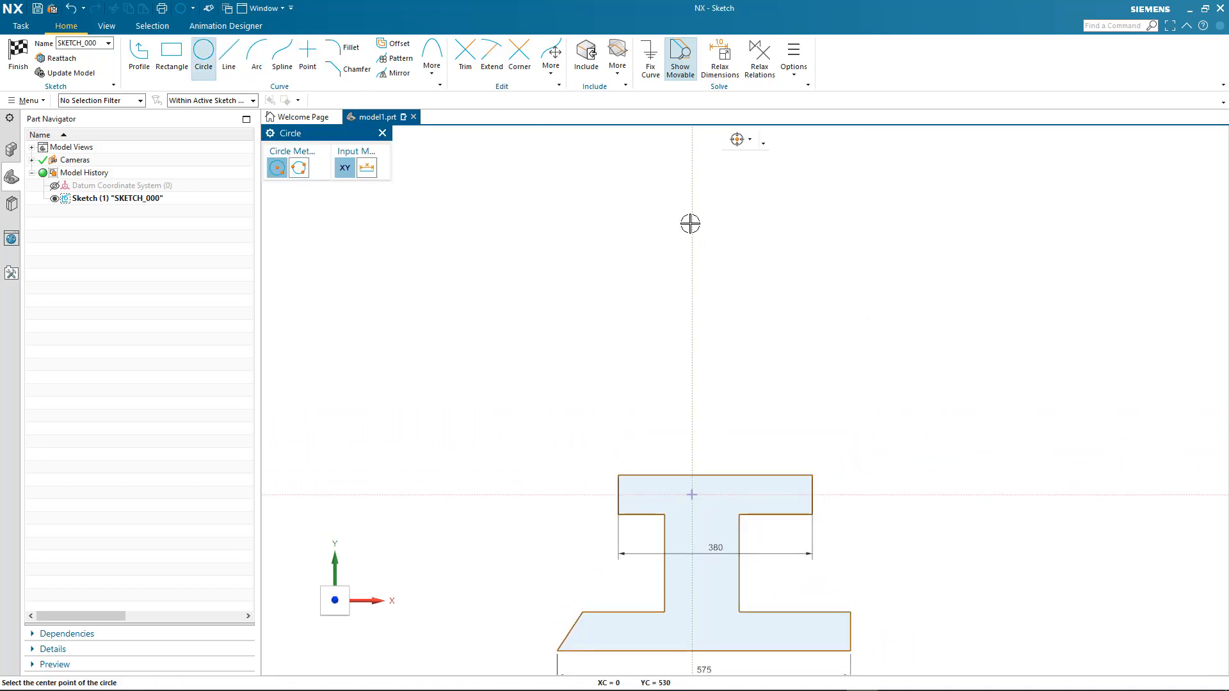
left_click(692, 222)
left_click(733, 203)
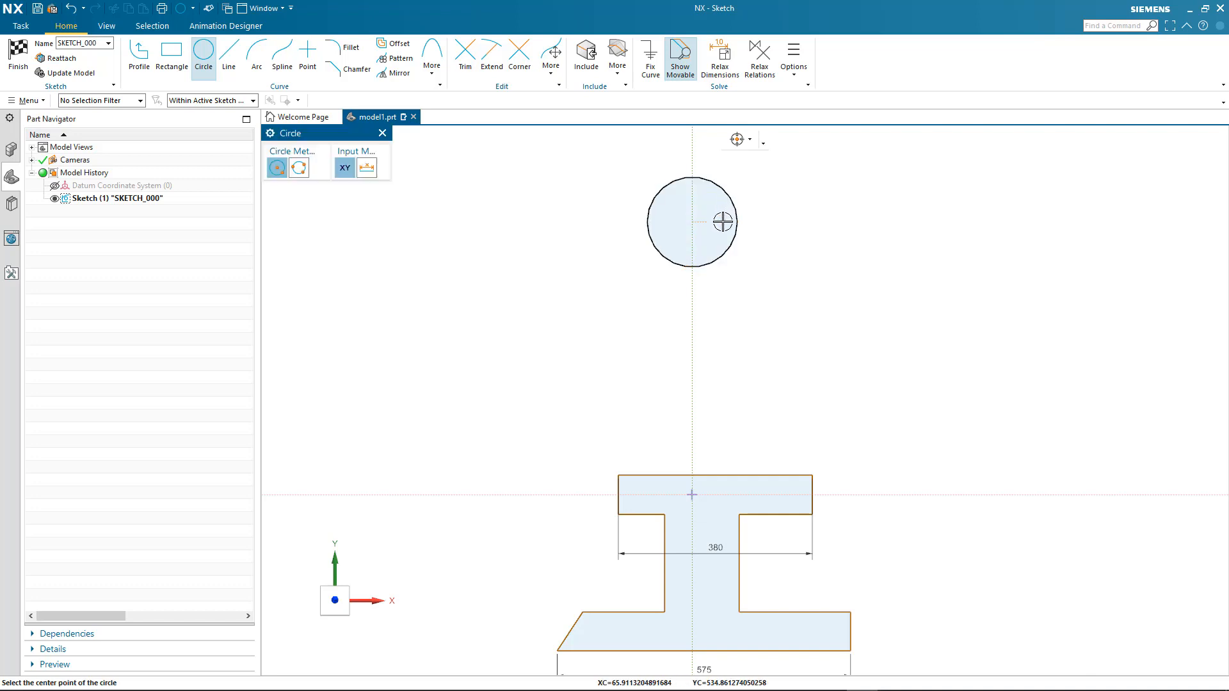
left_click(692, 222)
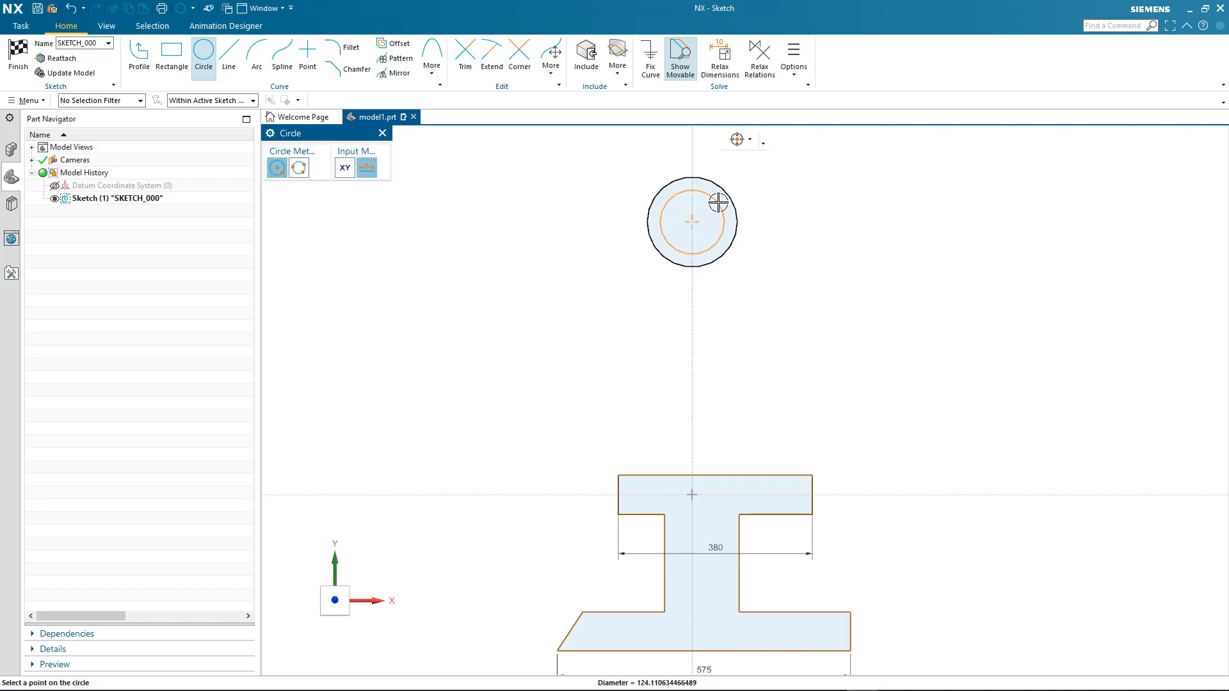
left_click(719, 201)
key("Escape")
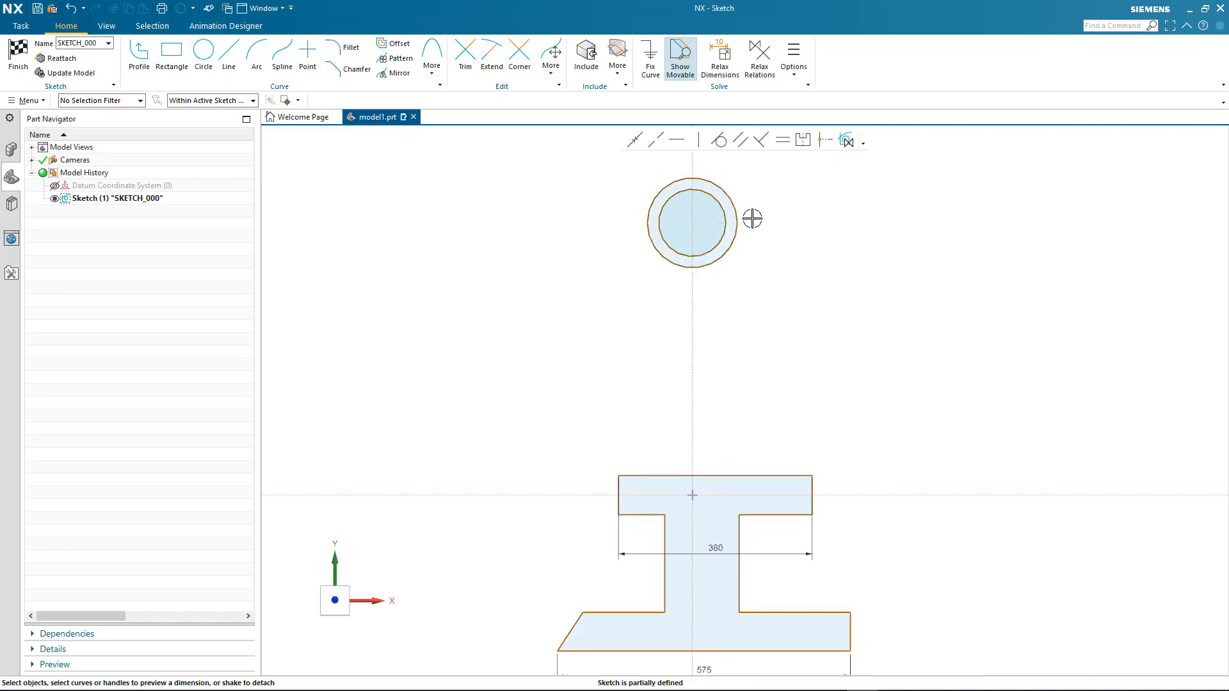
Enlarge the outer circle slightly by pulling its edge outward.
left_click(737, 221)
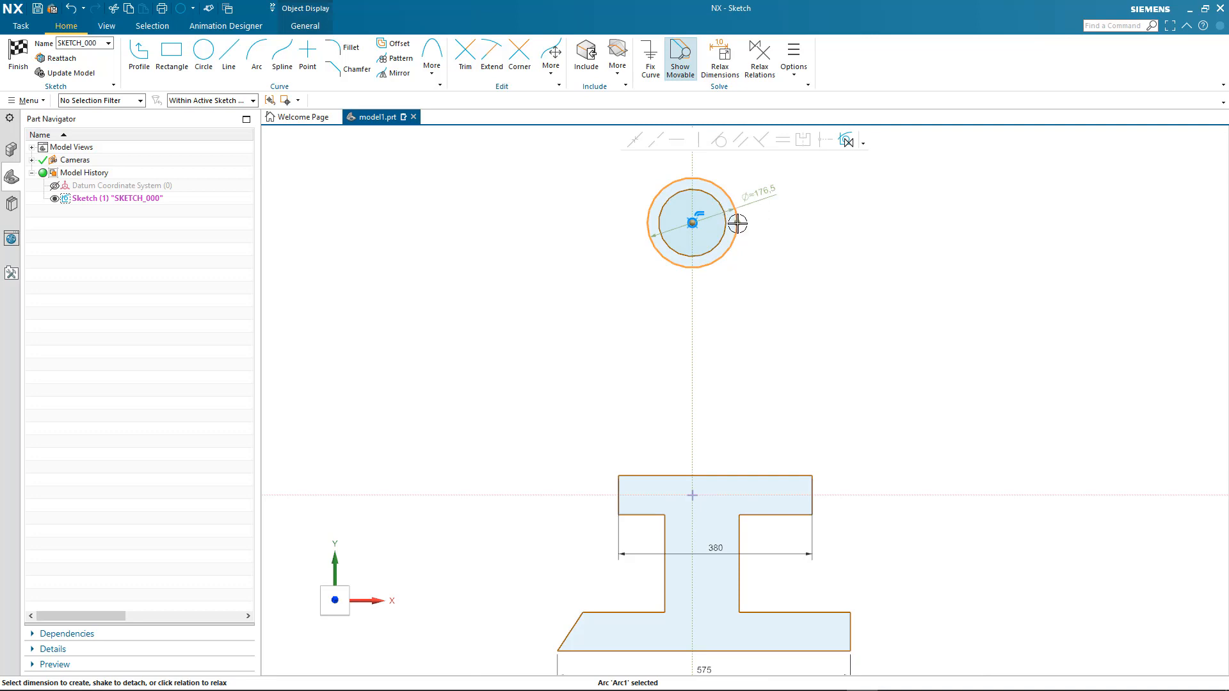
mouse_move(736, 222)
left_mouse_down()
mouse_move(749, 224)
mouse_move(738, 227)
left_mouse_up()
key("Escape")
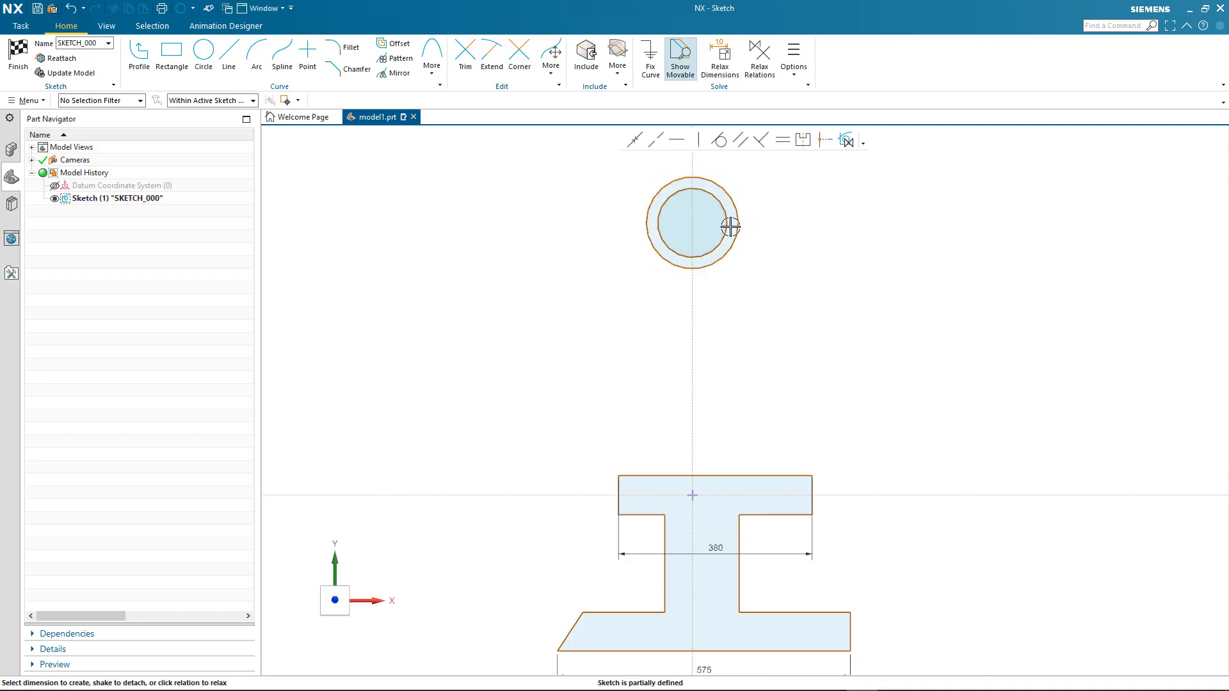
Draw two lines from opposite sides of the outer circle down to the upper flange's top edge.
left_click(738, 220)
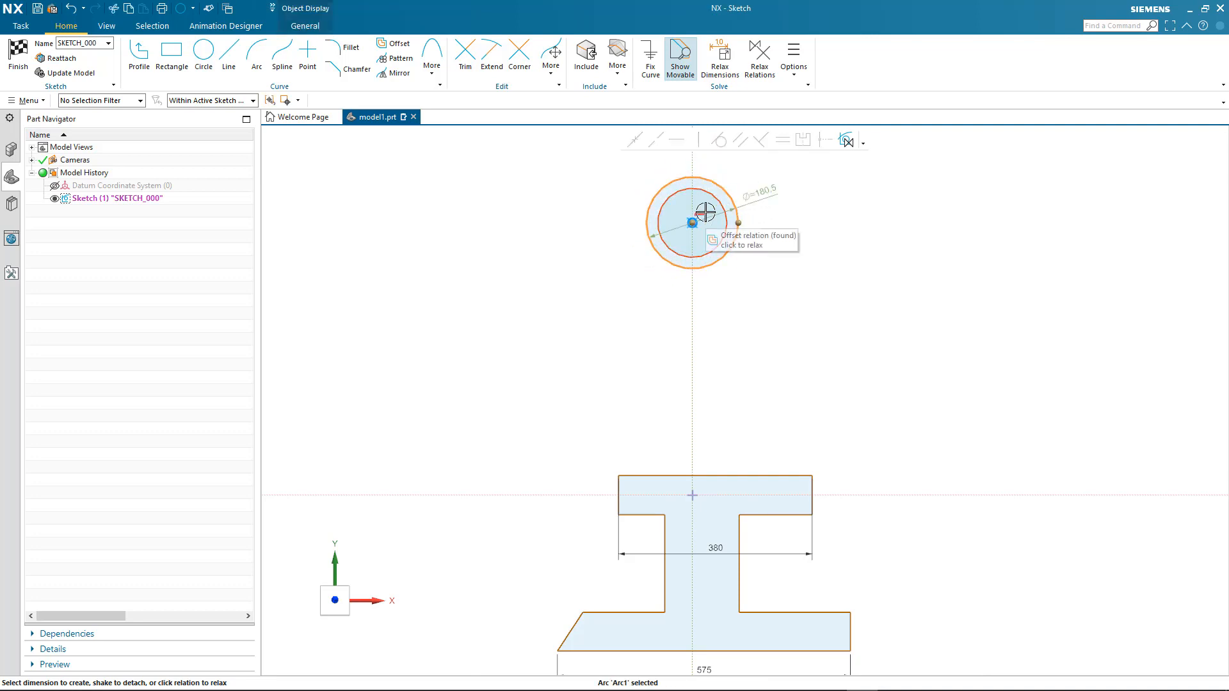
key("Escape")
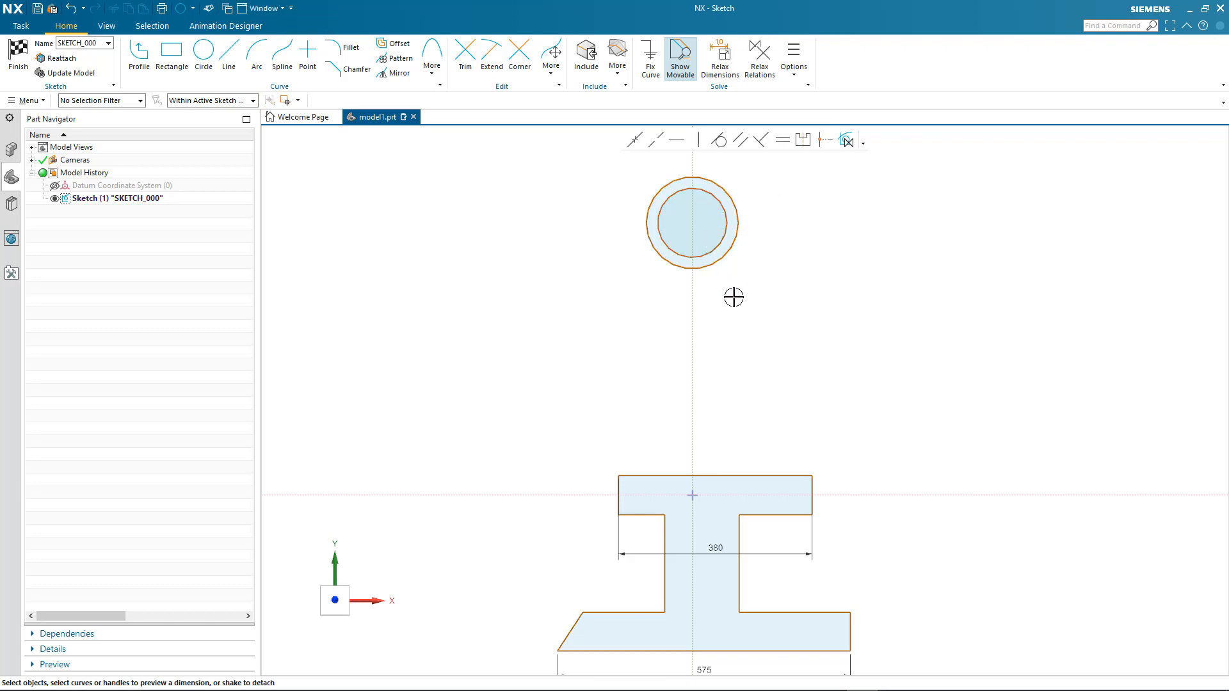
left_click(228, 56)
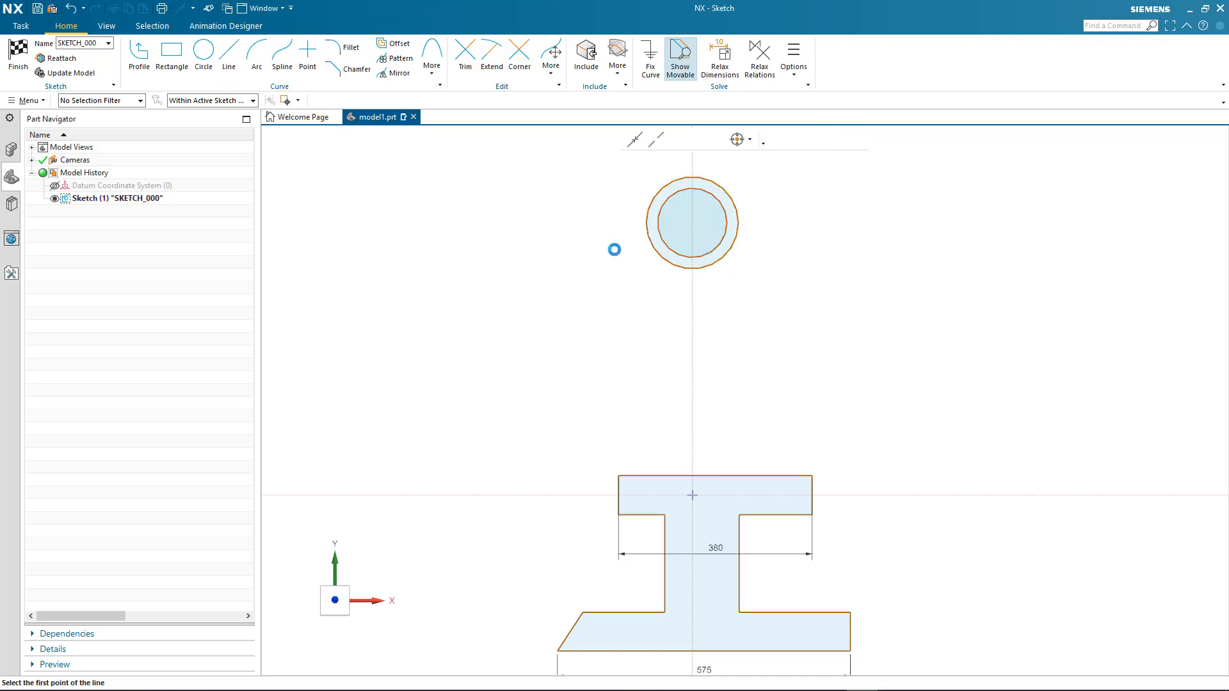
left_click(643, 231)
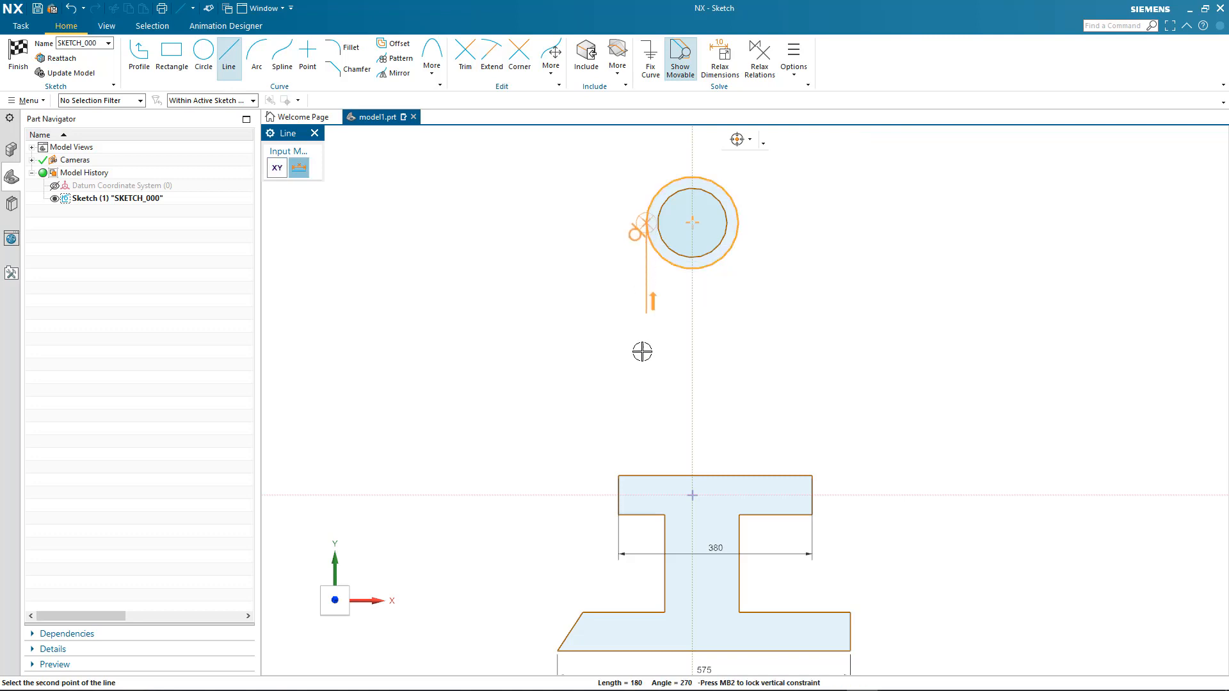
left_click(630, 476)
left_click(737, 217)
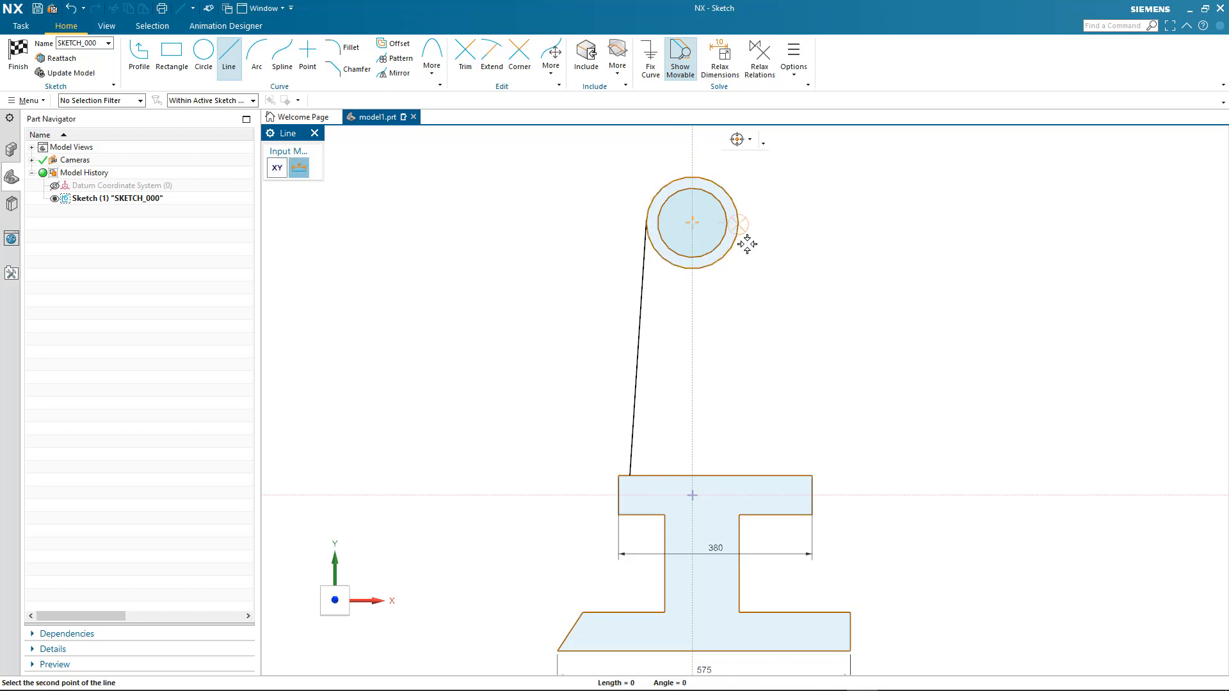
left_click(788, 474)
key("Escape")
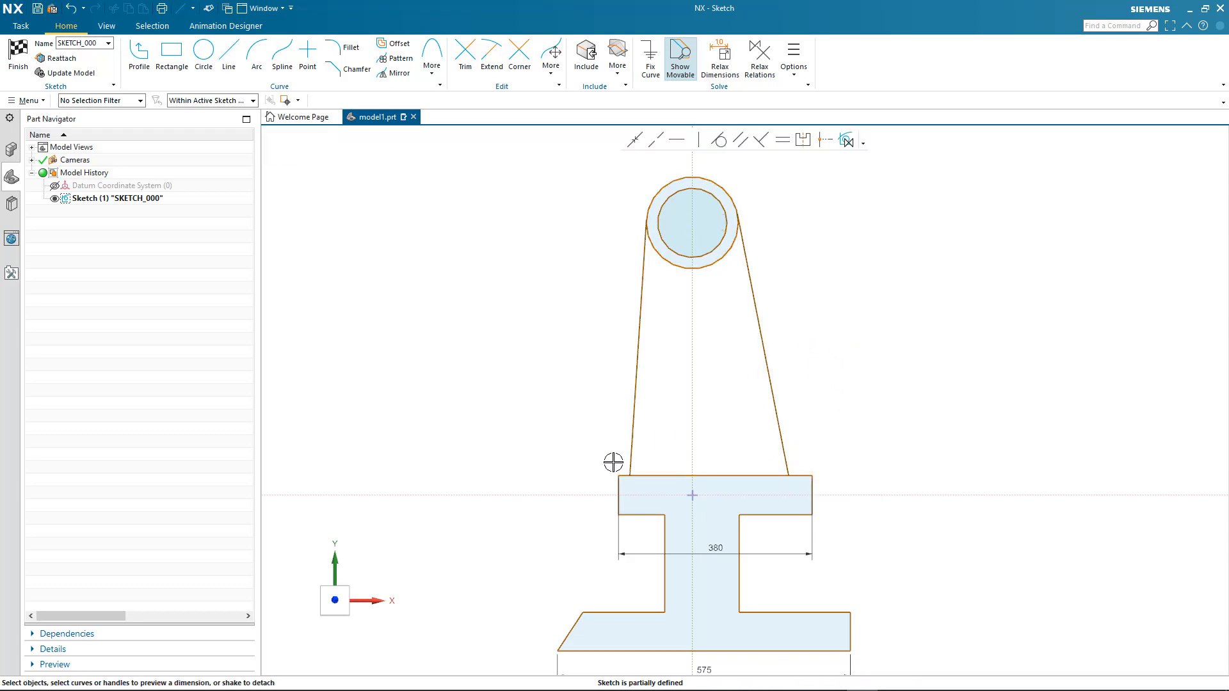
Shift the upper flange slightly left, then stretch its width dimension from both ends to 510.
left_click_drag(618, 490, 610, 491)
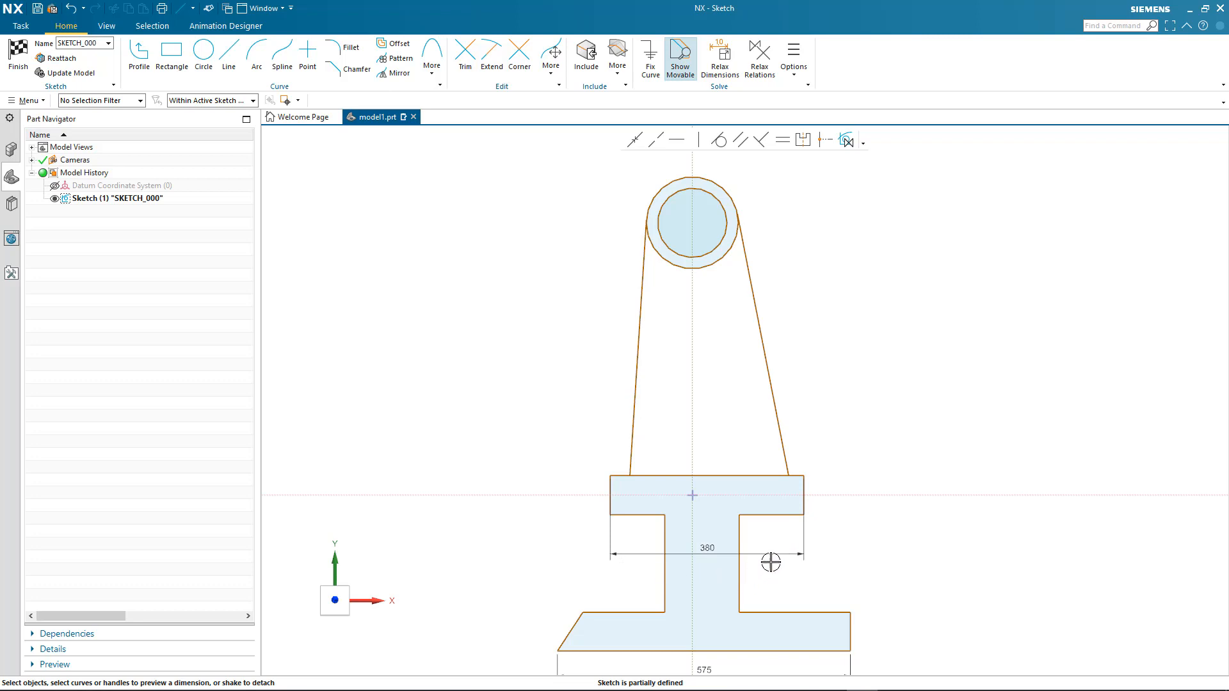
double_click(791, 553)
left_click_drag(803, 555, 834, 553)
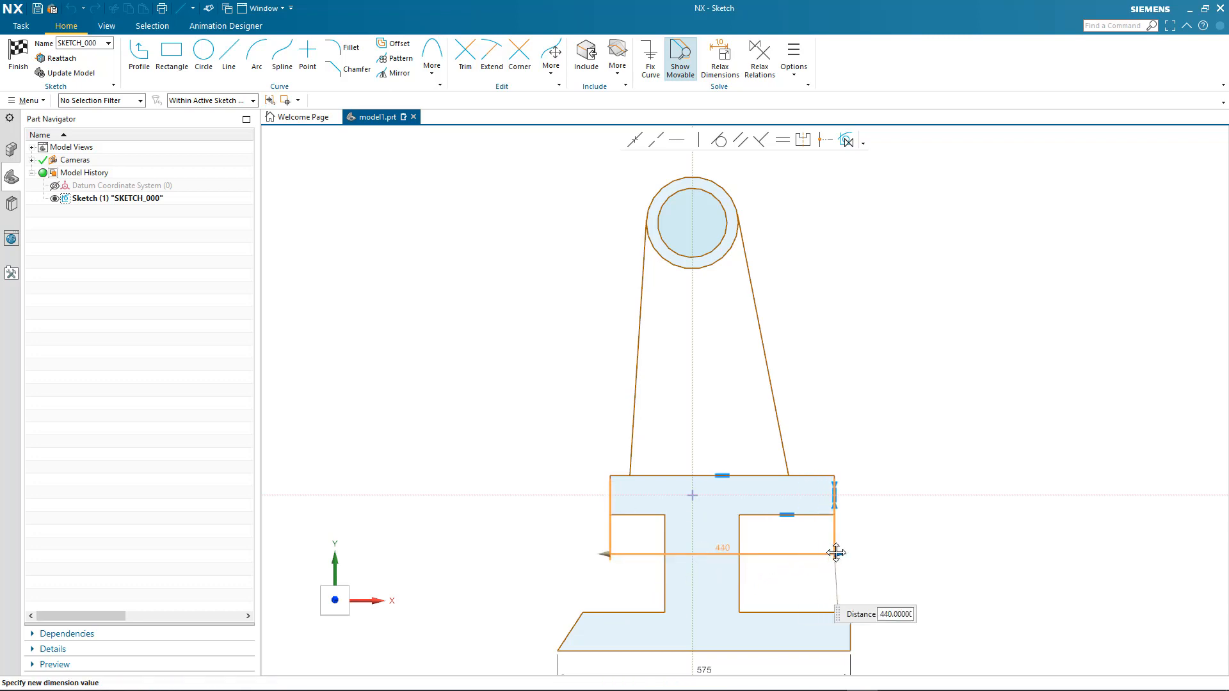
left_click_drag(607, 552, 574, 553)
left_click(561, 410)
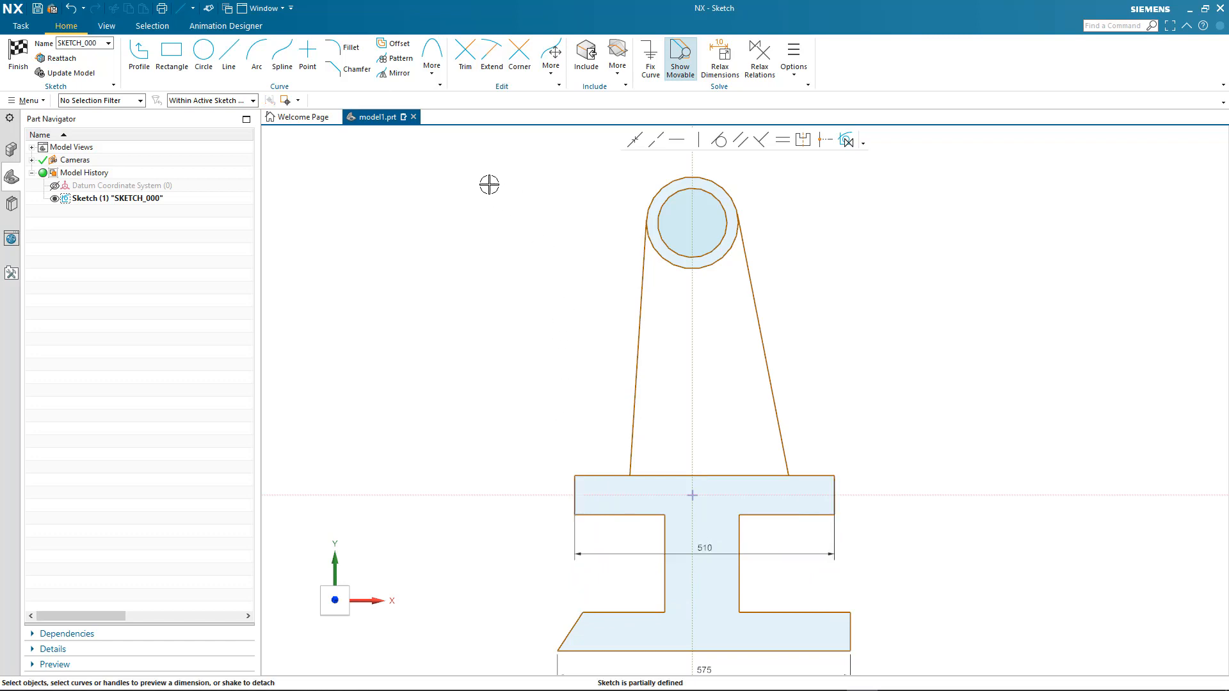
Trim the flange's top edge between the two slanted lines and the outer circle's lower arc.
left_click(466, 56)
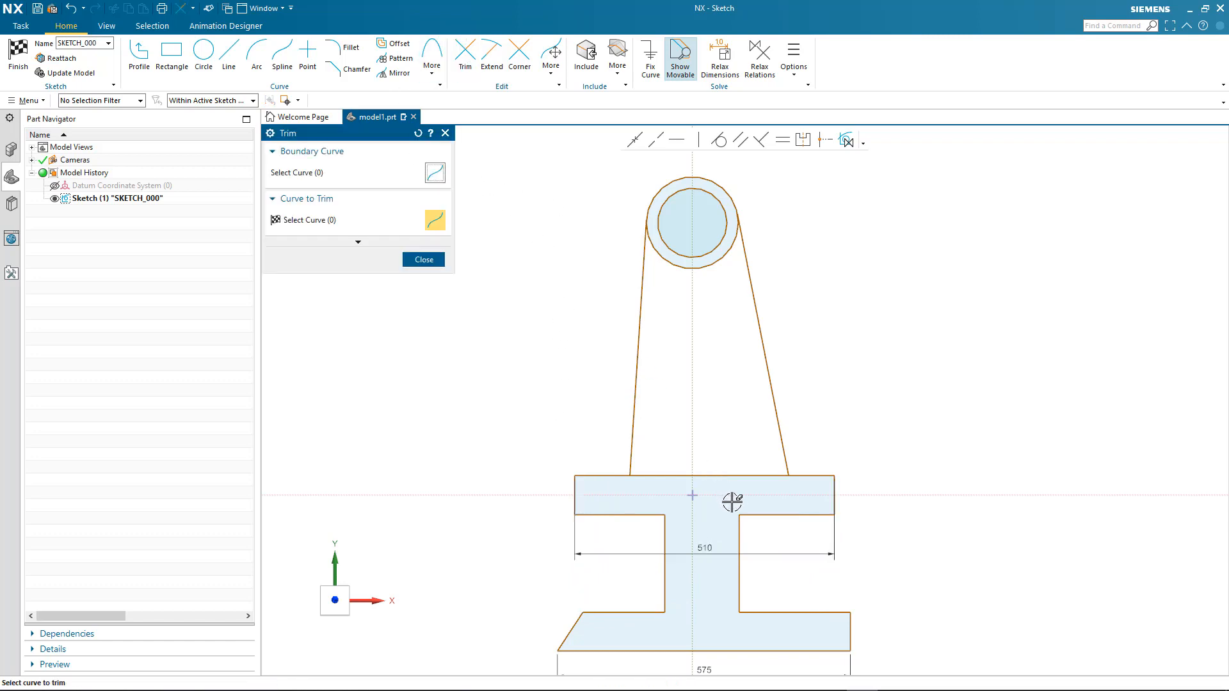
left_click_drag(731, 498, 713, 258)
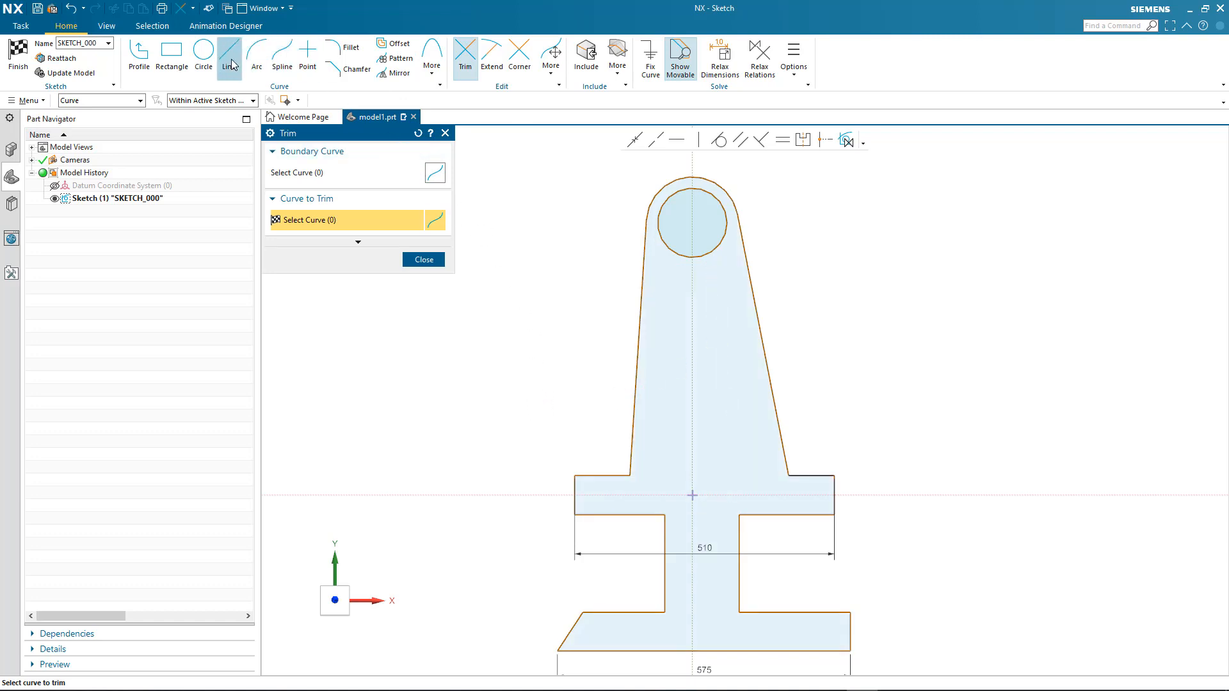
Fillet both corners where the slanted lines meet the upper flange's top edge with radius 70.
left_click(343, 48)
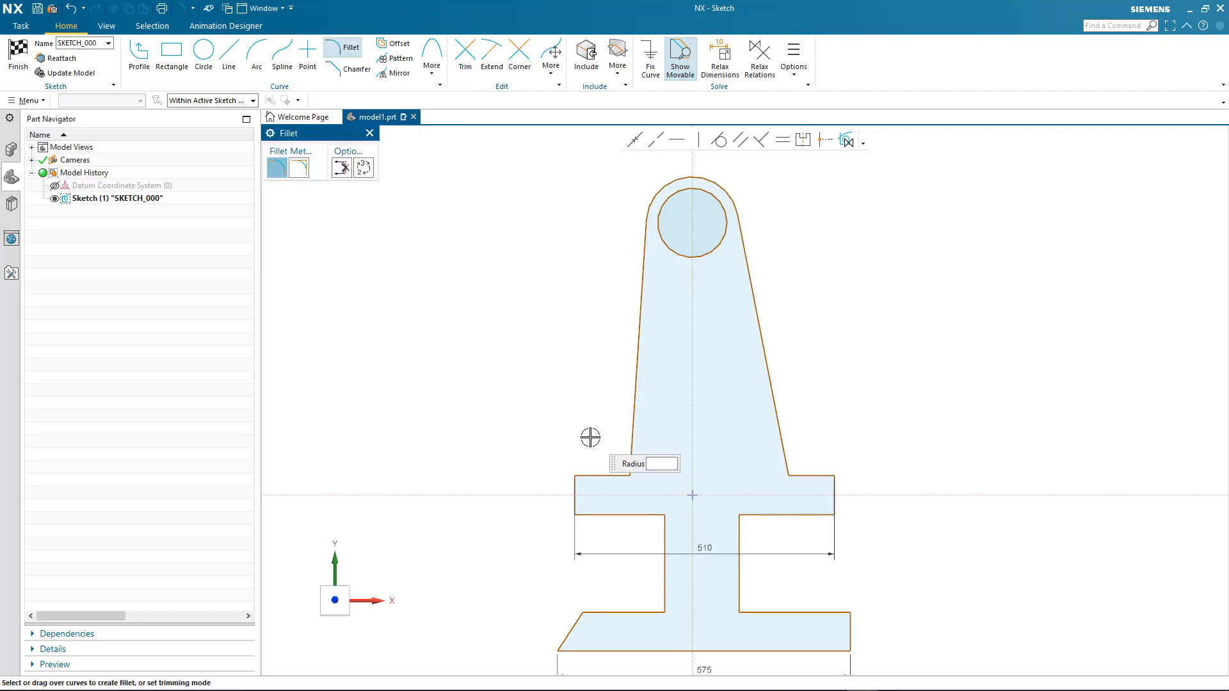
left_click(622, 453)
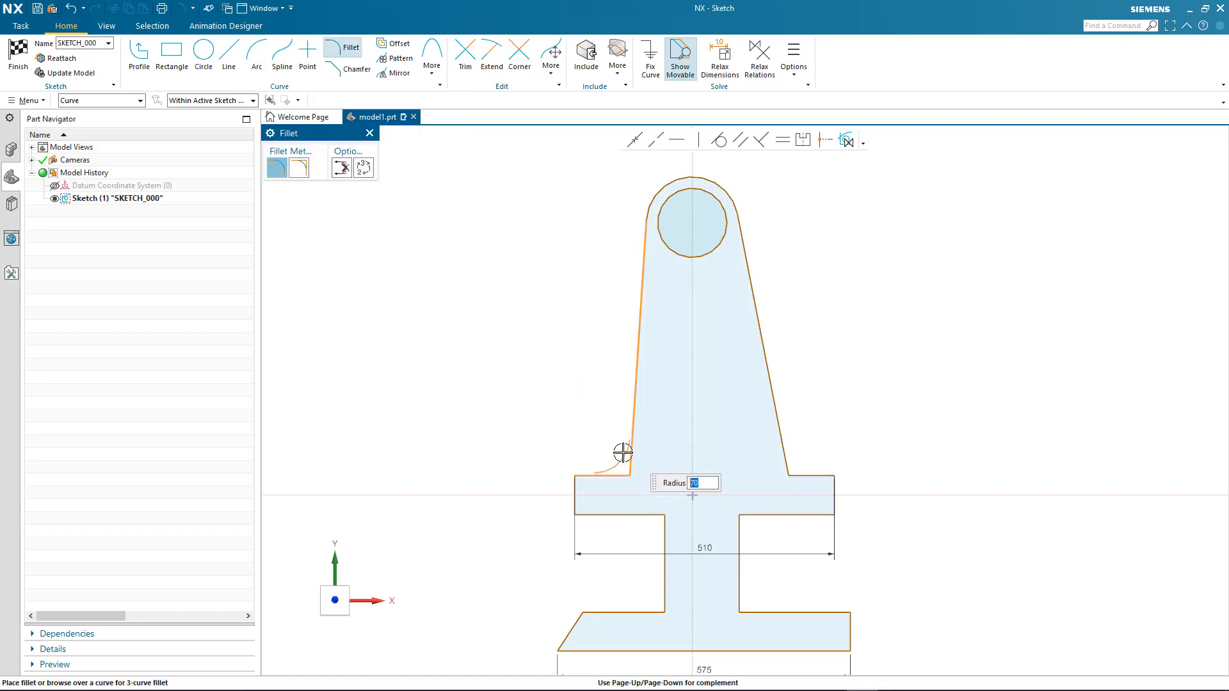
left_click(624, 456)
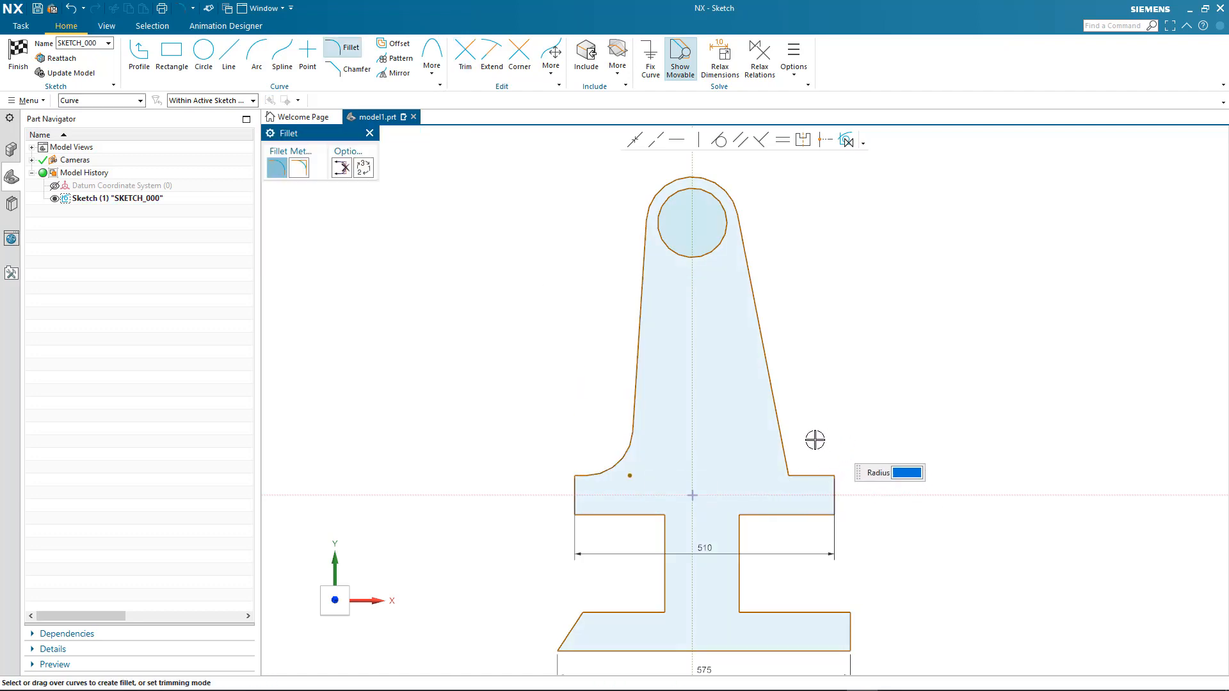
left_click(803, 475)
left_click(794, 462)
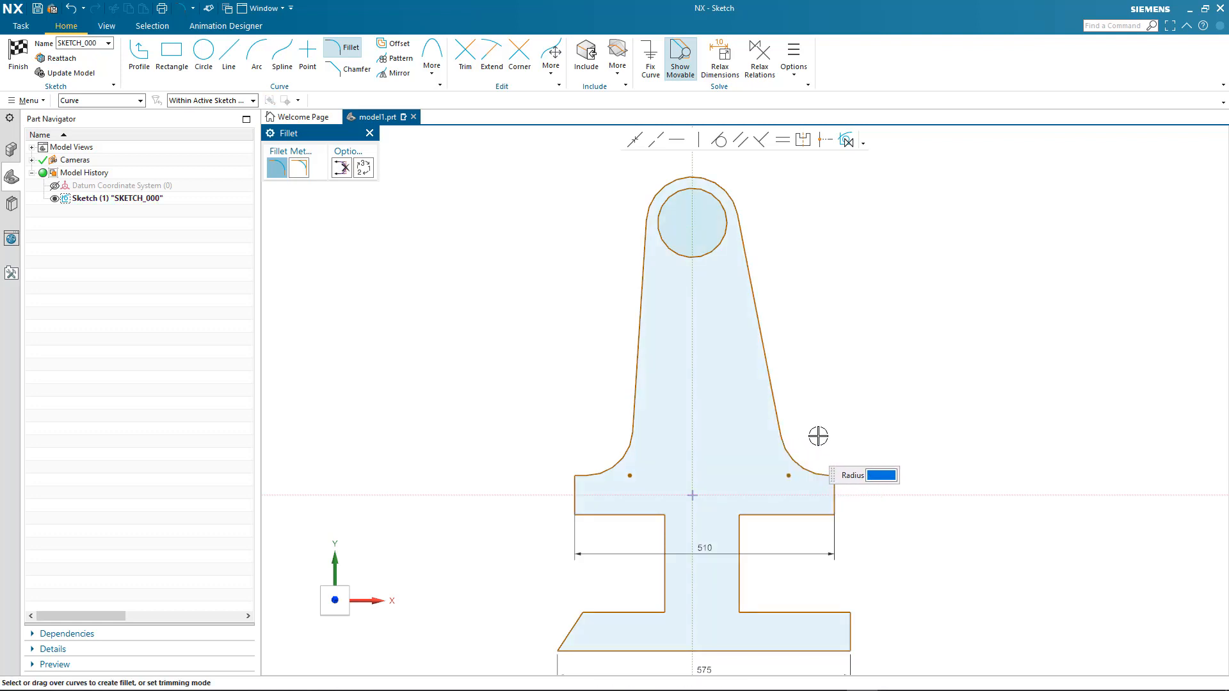
key("Escape")
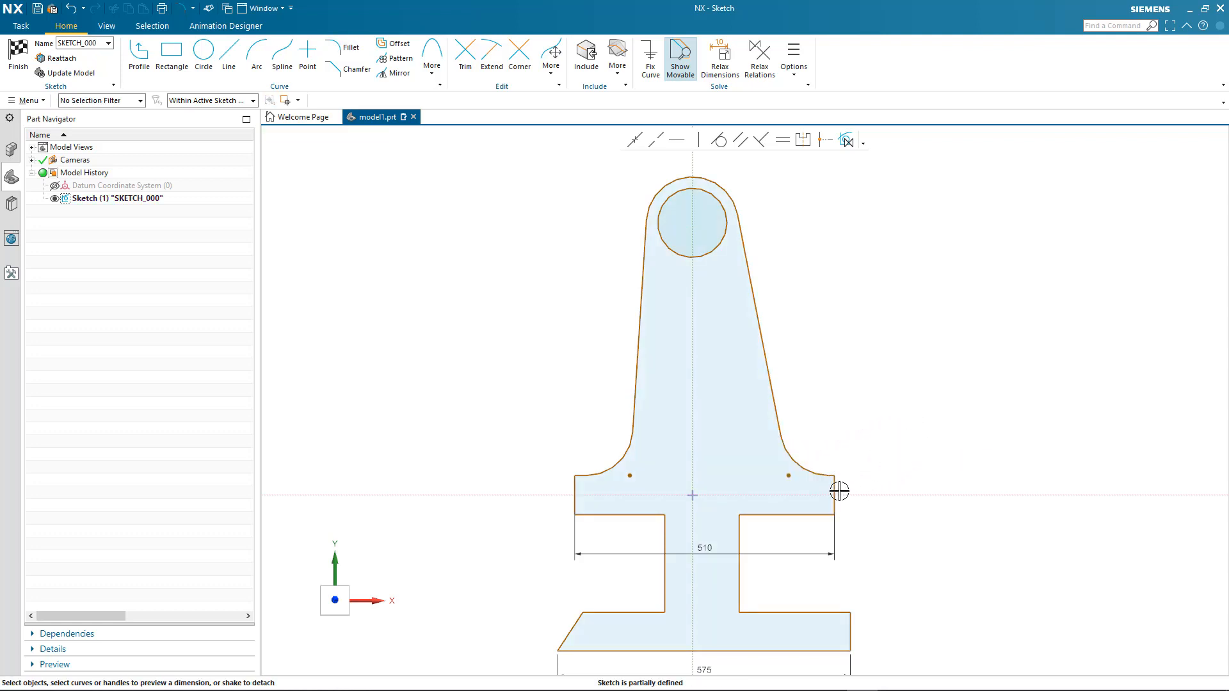
Shift the upper flange slightly right and stretch its width dimension from both ends to 620.
mouse_move(837, 491)
left_mouse_down()
mouse_move(858, 494)
mouse_move(846, 496)
left_mouse_up()
left_click(843, 555)
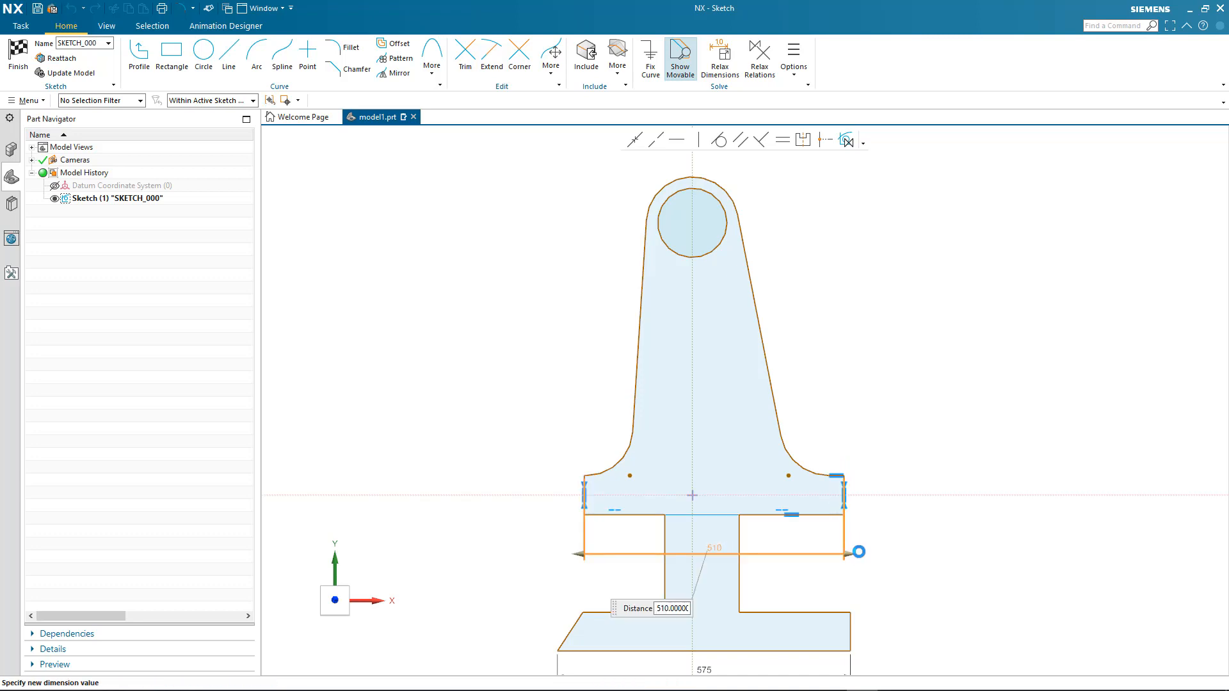
left_click_drag(858, 554, 870, 553)
left_click_drag(581, 554, 543, 554)
left_click(475, 439)
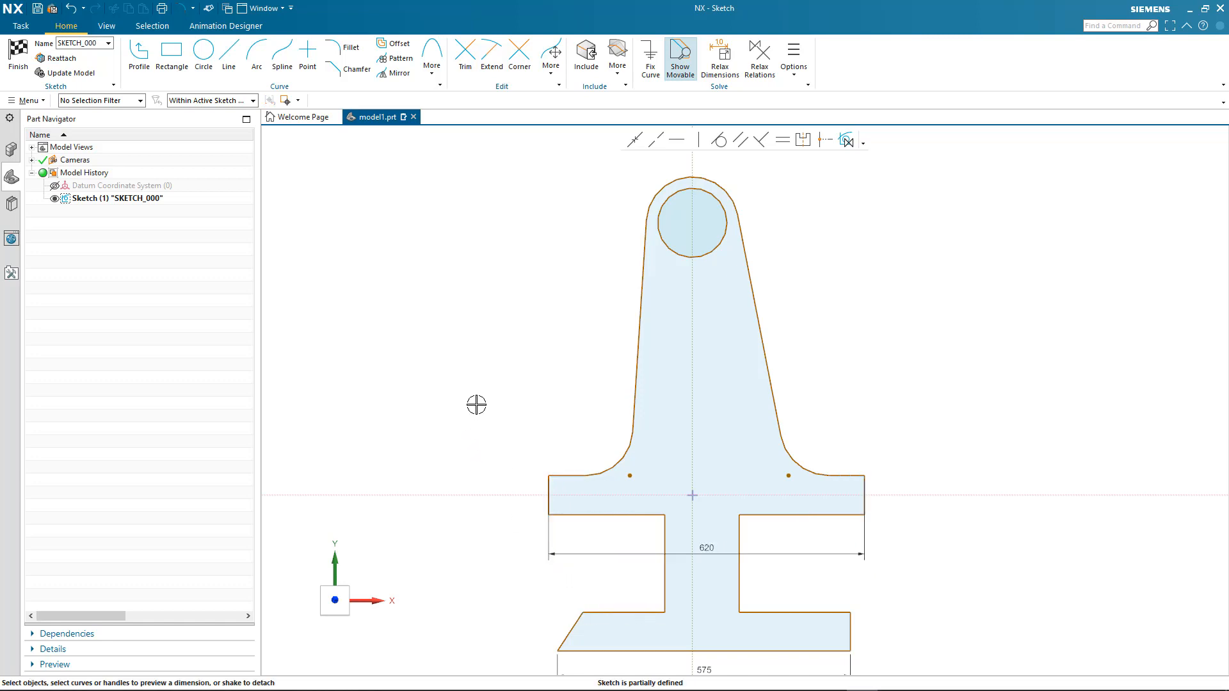
Dimension the vertical distance from the upper flange's top edge to the circle centre, place it right of the profile, and set it to 440.
key("ctrl+f")
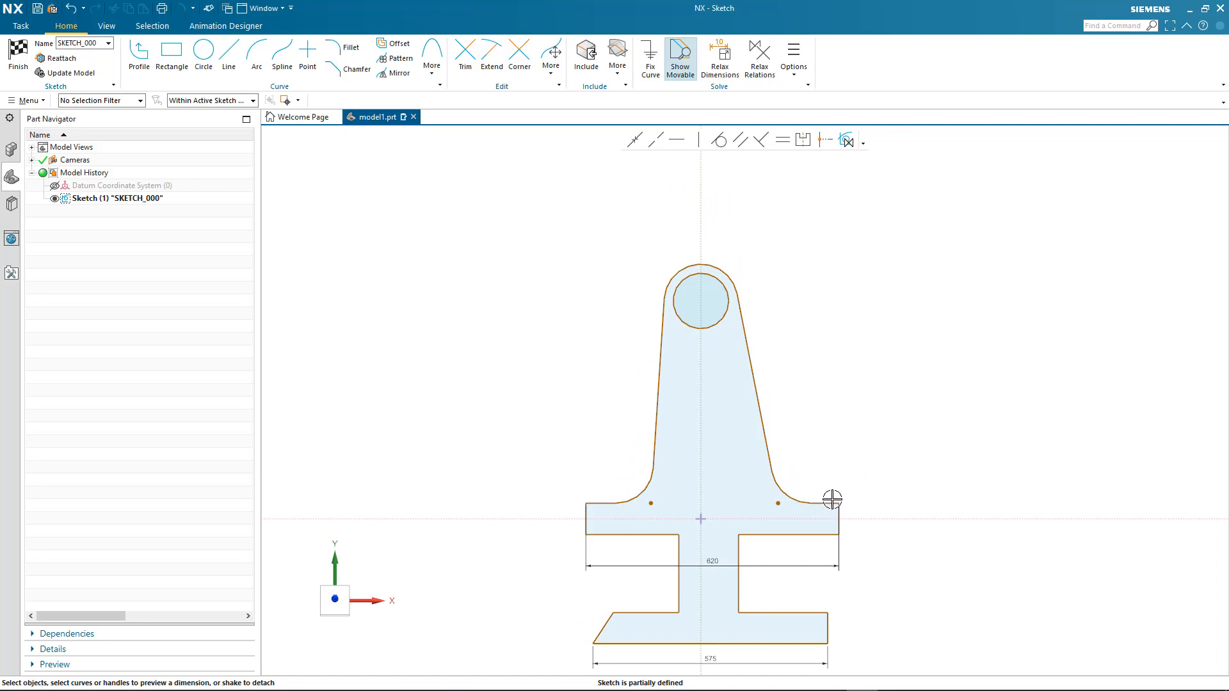
left_click(834, 490)
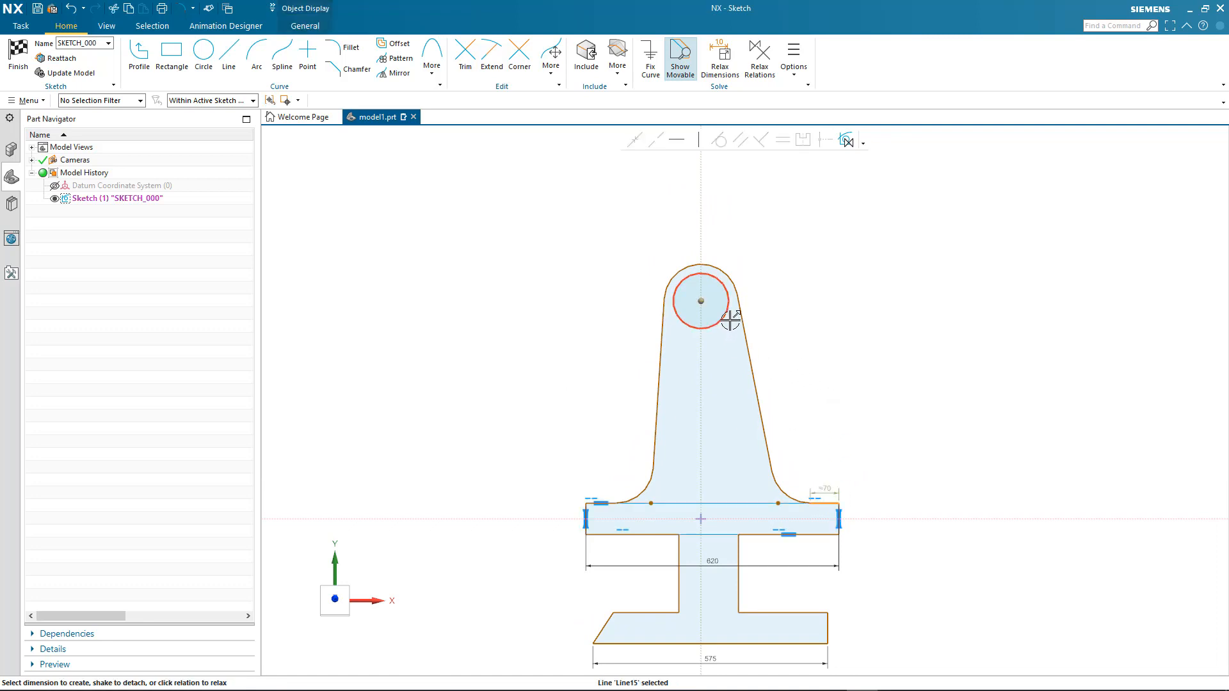
left_click(701, 301)
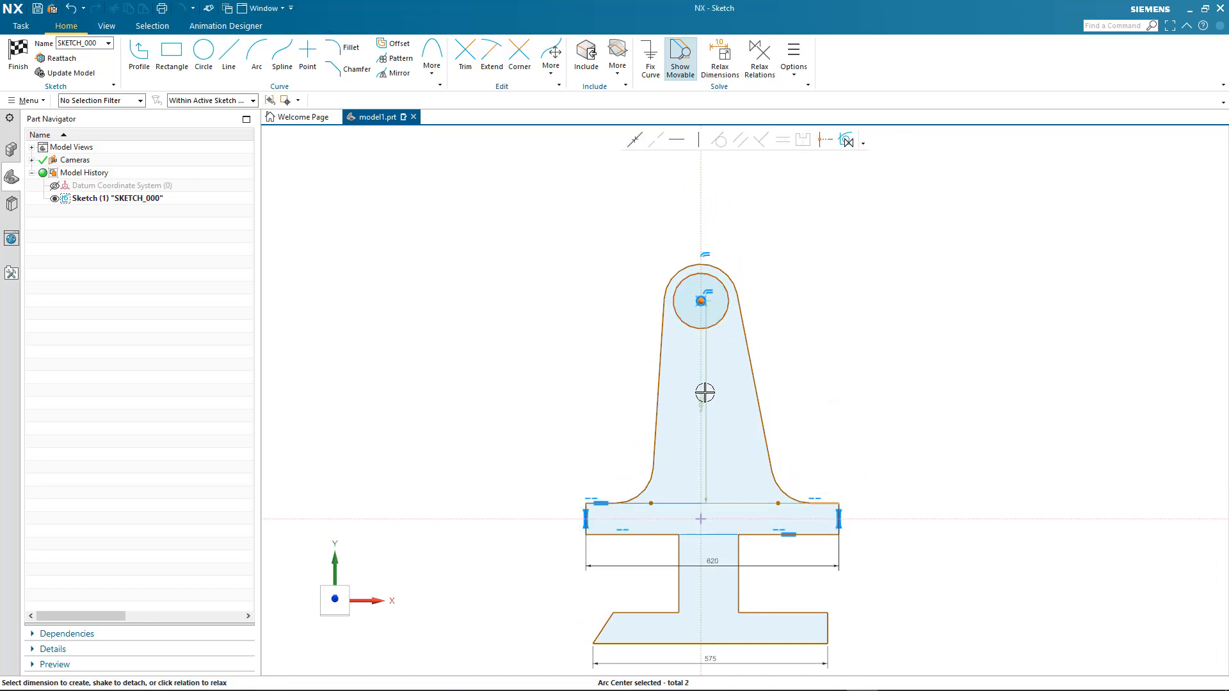
left_click_drag(706, 395, 941, 404)
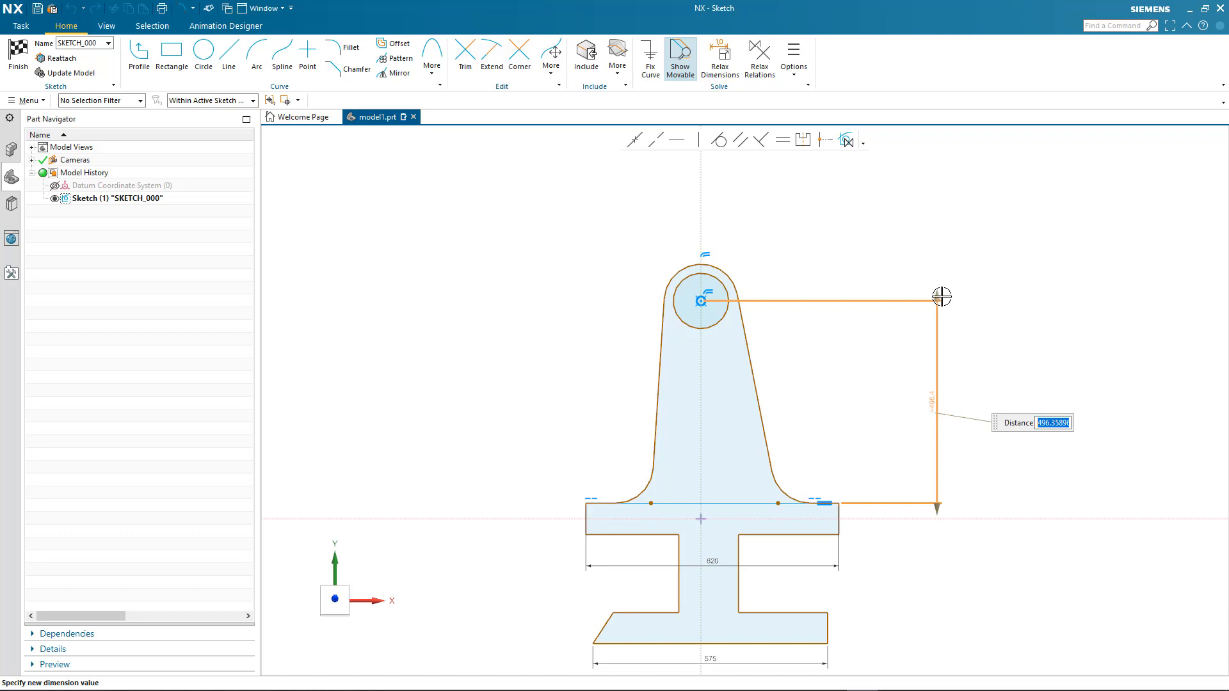
type("560")
key("Return")
type("440")
key("Return")
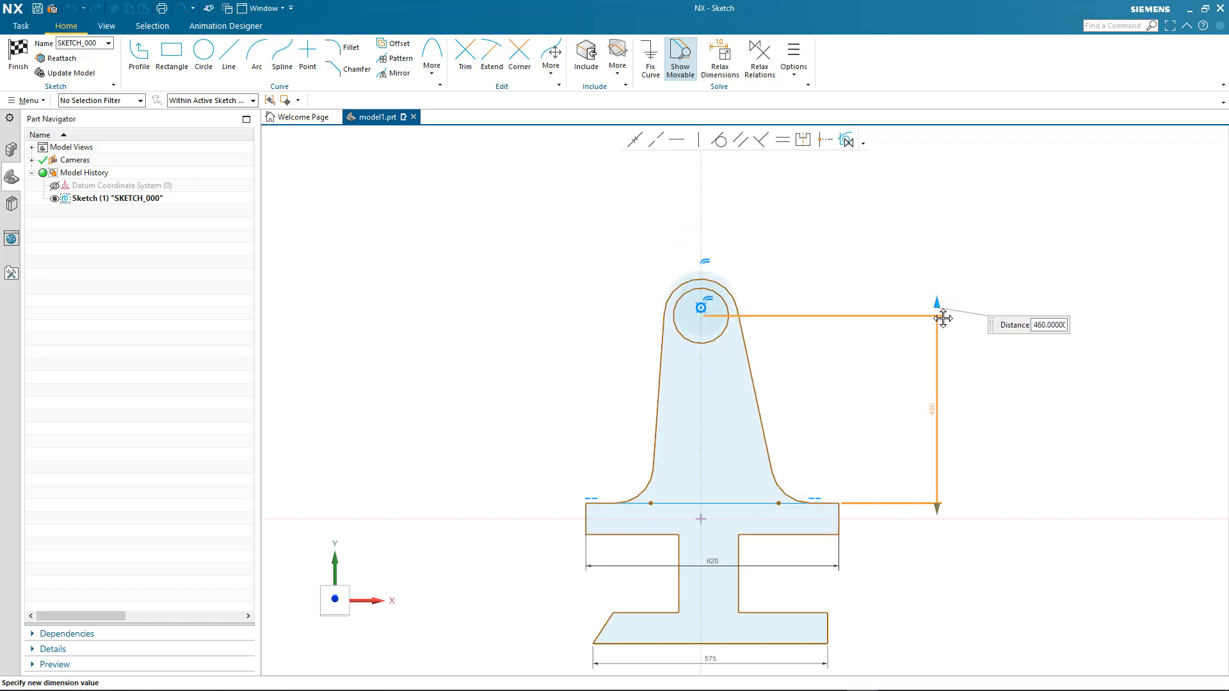
left_click(900, 250)
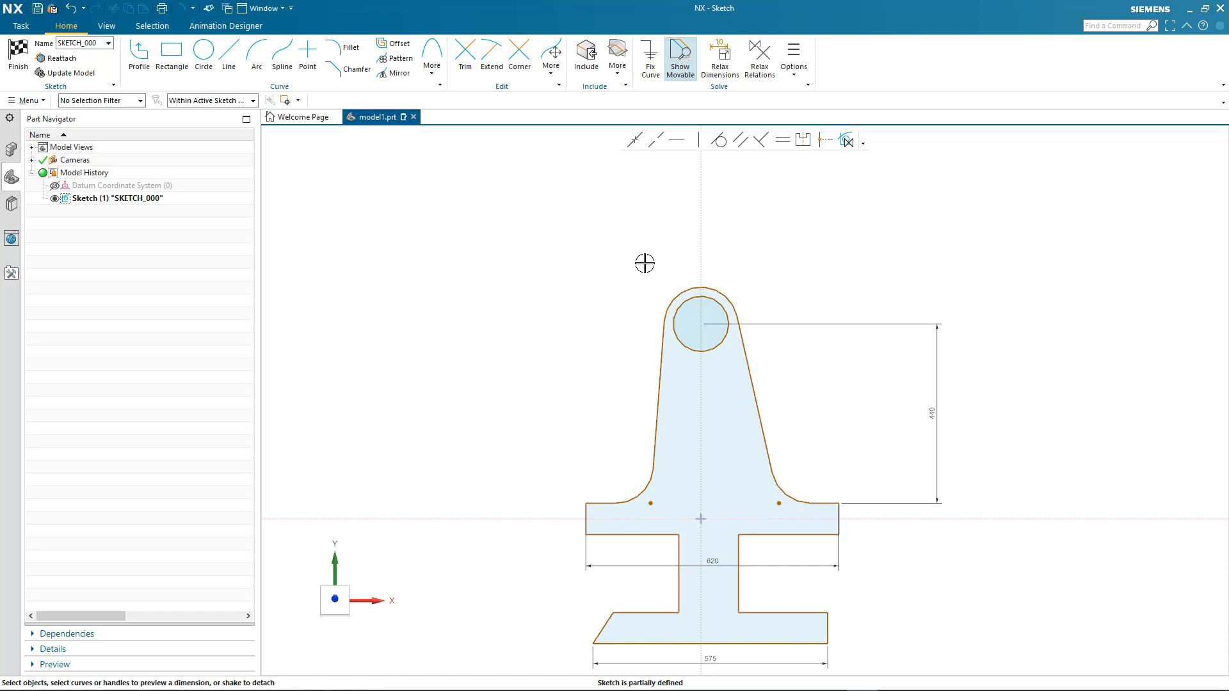
Select the inner circle and outer arc, relax their centre's point-on-curve relation to the vertical axis, and move them left of the axis.
left_click_drag(632, 263, 787, 374)
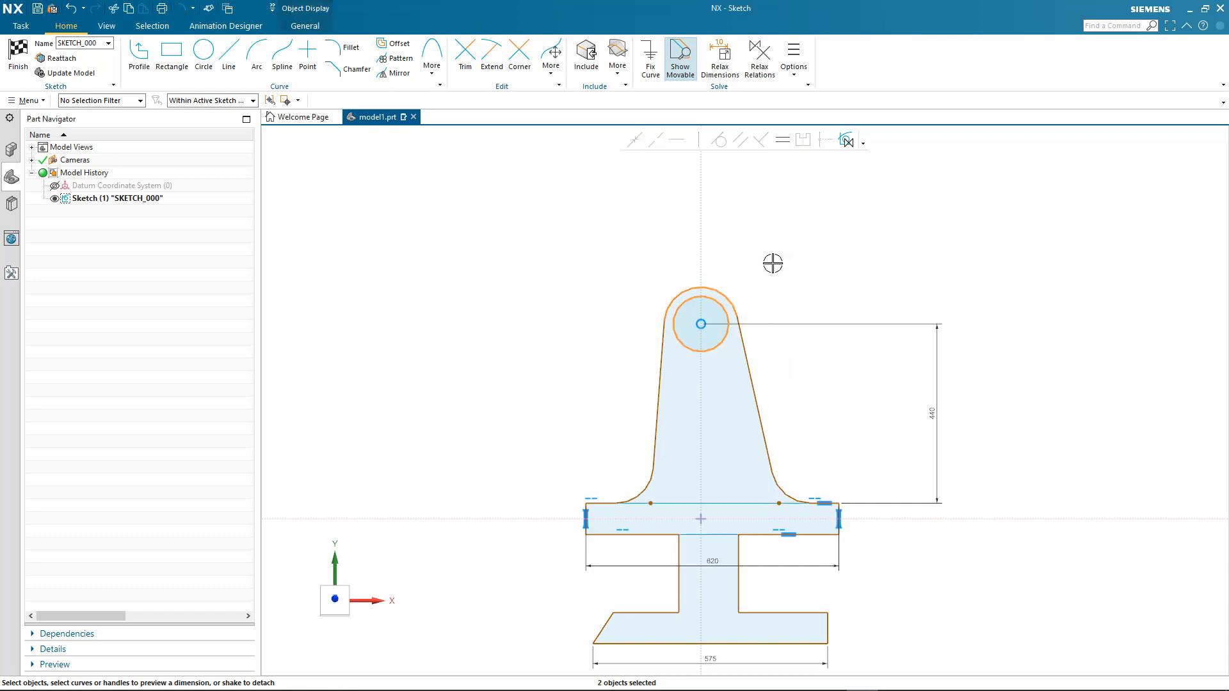
left_click(703, 322)
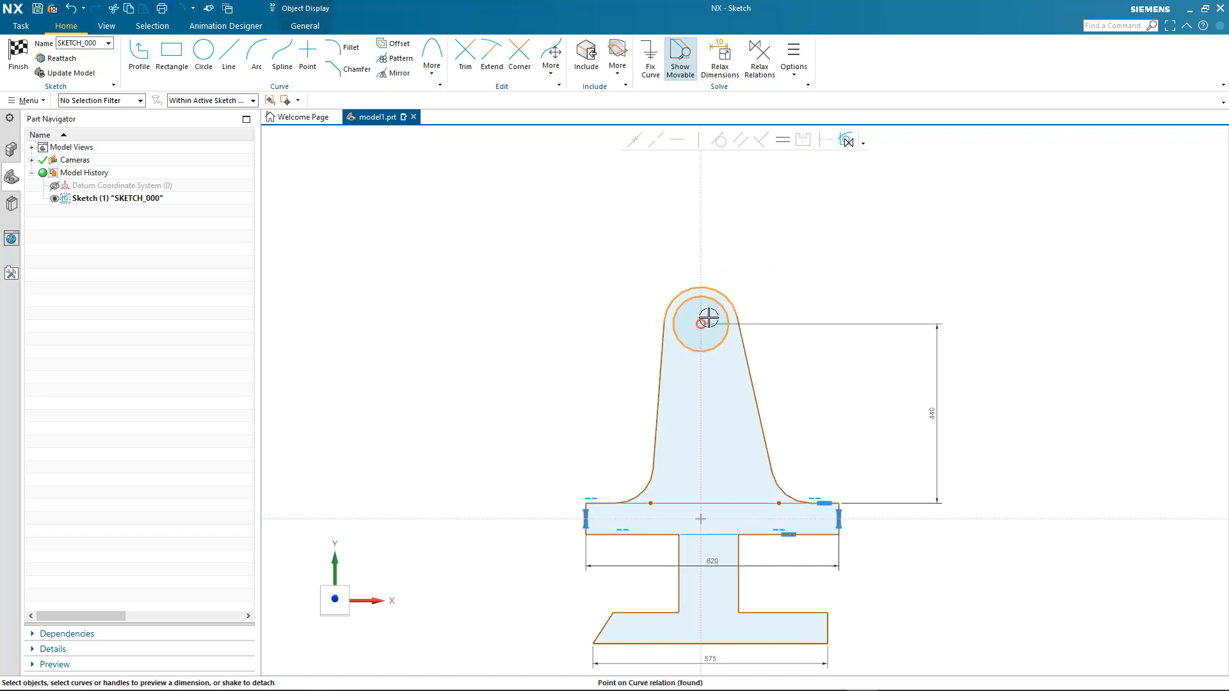
mouse_move(713, 289)
left_mouse_down()
mouse_move(639, 296)
mouse_move(645, 276)
left_mouse_up()
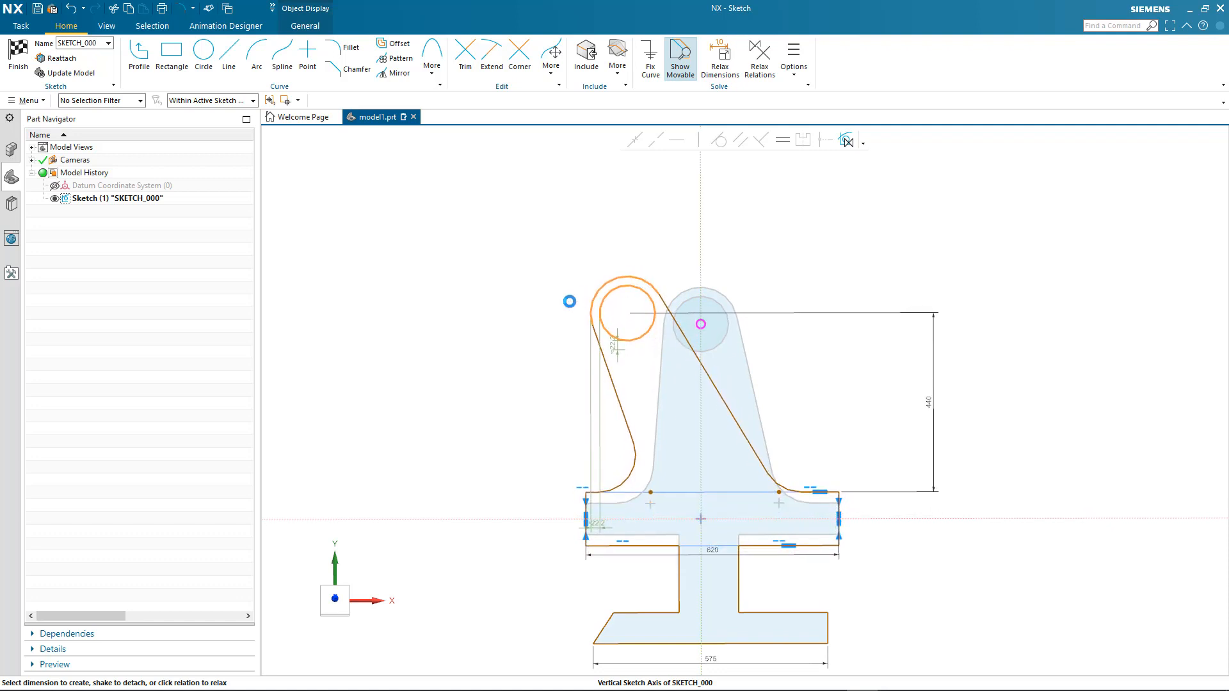
Add a height dimension beside the upper flange's left edge, and move the inner circle and outer arc to the right of the vertical axis.
left_click(584, 509)
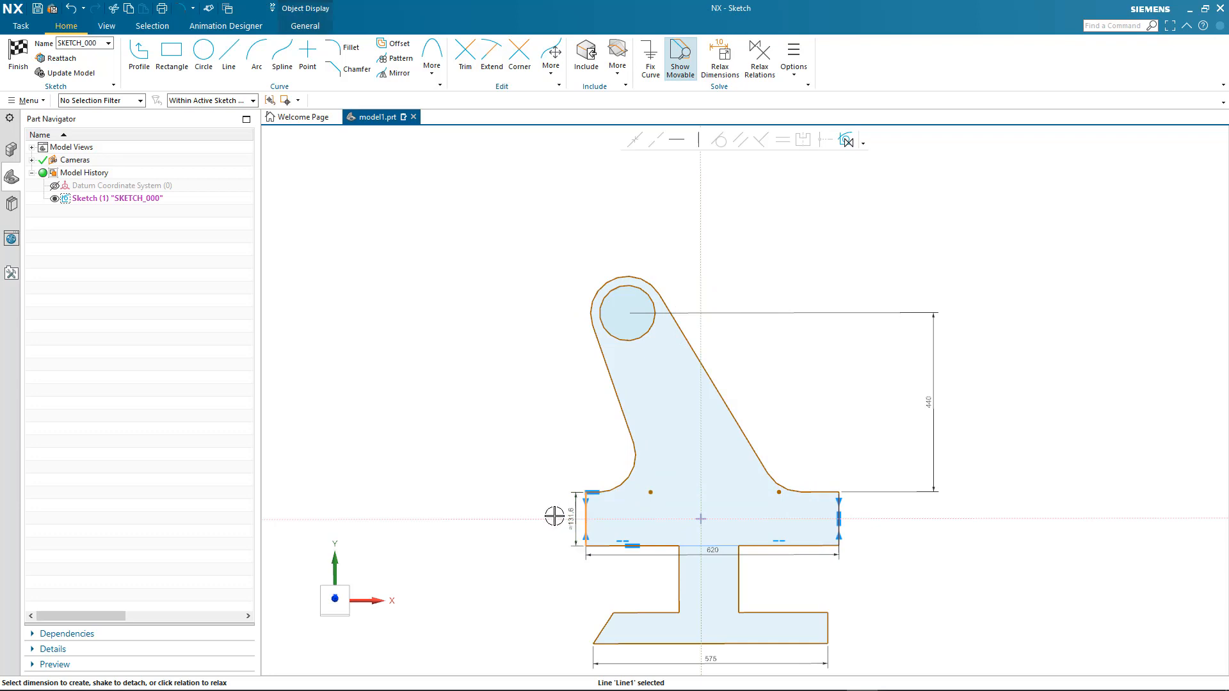
left_click(552, 510)
mouse_move(571, 257)
left_mouse_down()
mouse_move(709, 346)
mouse_move(663, 317)
mouse_move(646, 279)
mouse_move(771, 293)
left_mouse_up()
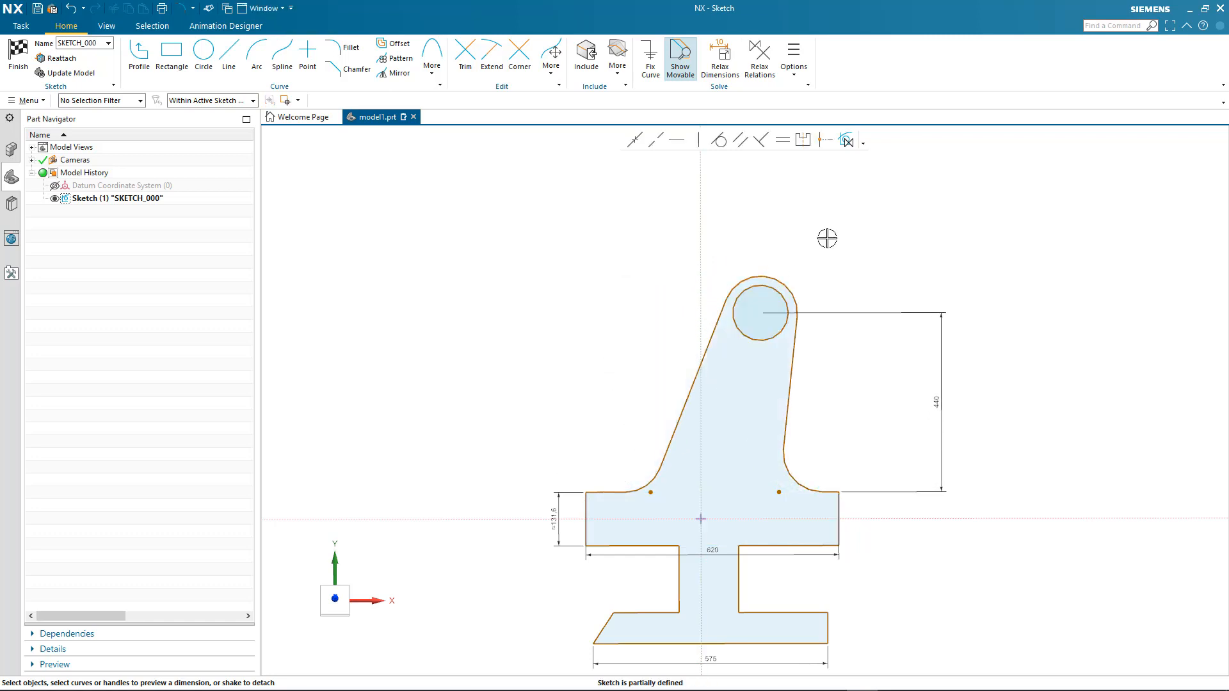